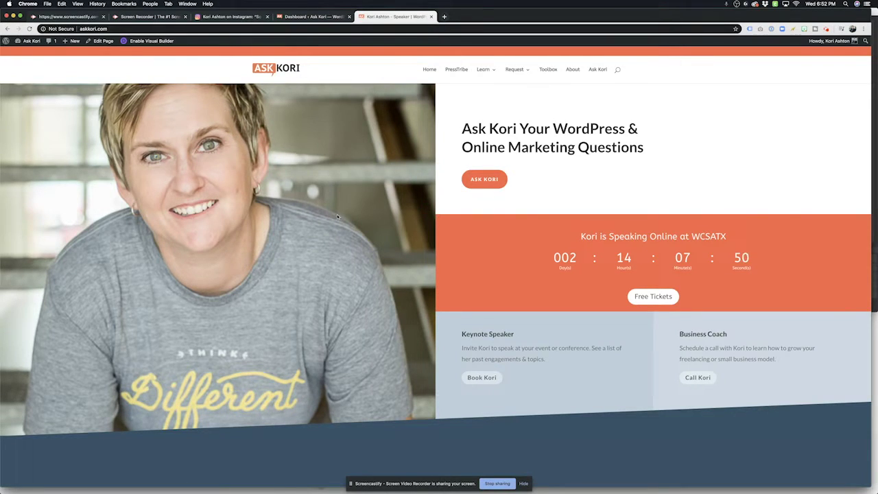
Review the homepage's desktop layout from the hero section down to the contact form and footer
scroll(330, 236, "down", 5)
scroll(331, 236, "down", 10)
scroll(327, 237, "down", 5)
scroll(306, 235, "down", 5)
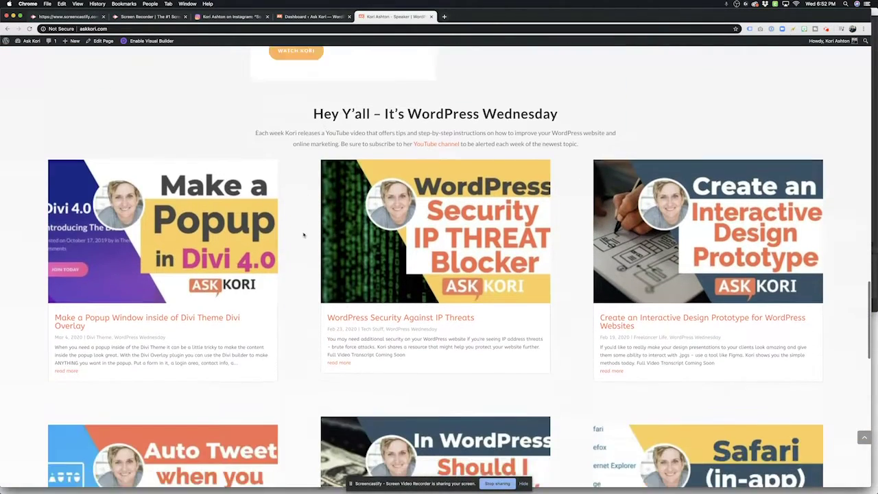
scroll(304, 235, "down", 5)
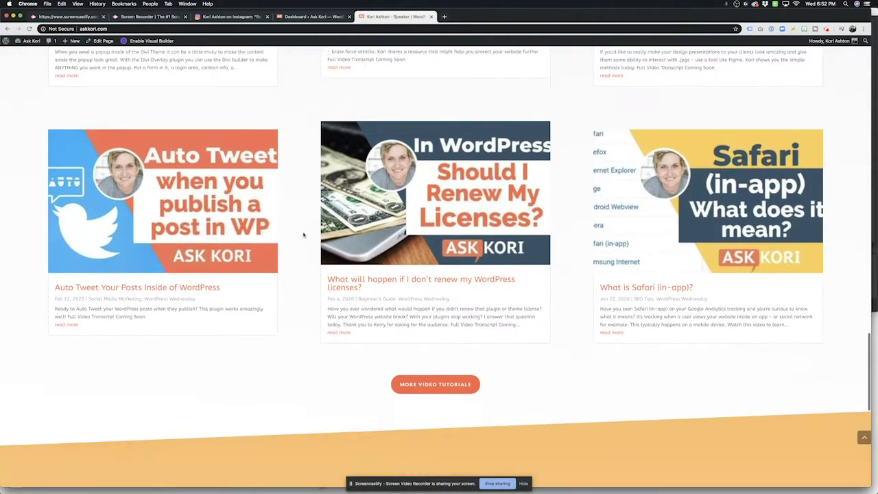
scroll(269, 230, "down", 3)
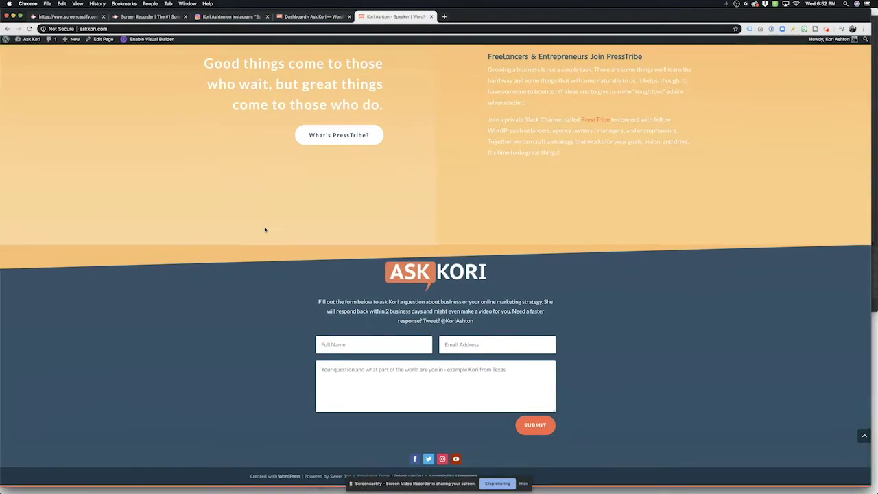
scroll(265, 230, "up", 8)
scroll(265, 229, "up", 20)
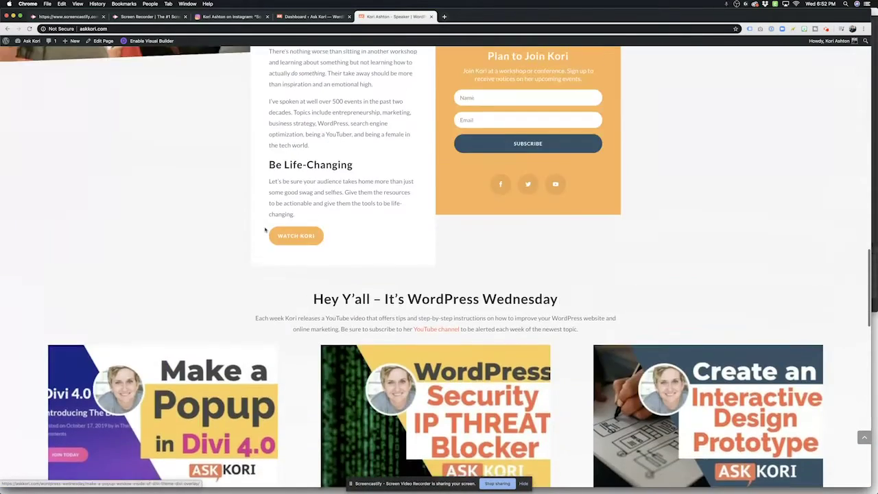
scroll(264, 229, "up", 10)
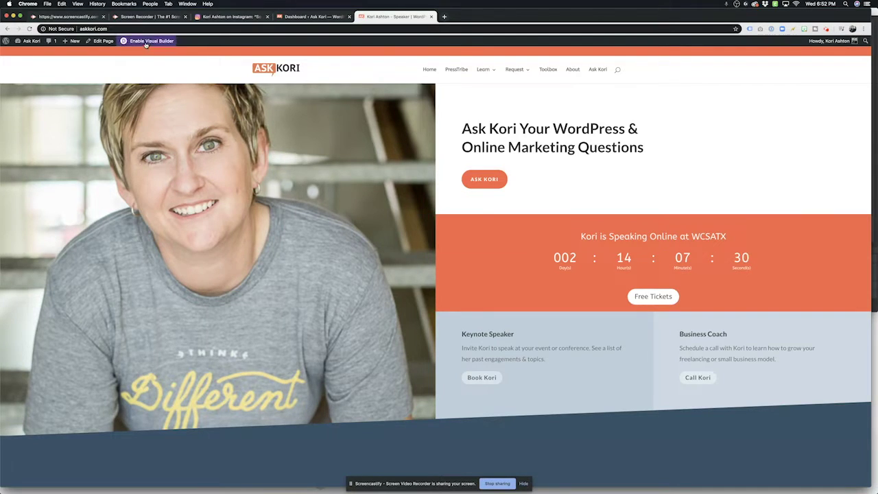
Enable the Visual Builder on the homepage and switch the page preview to phone view
left_click(147, 42)
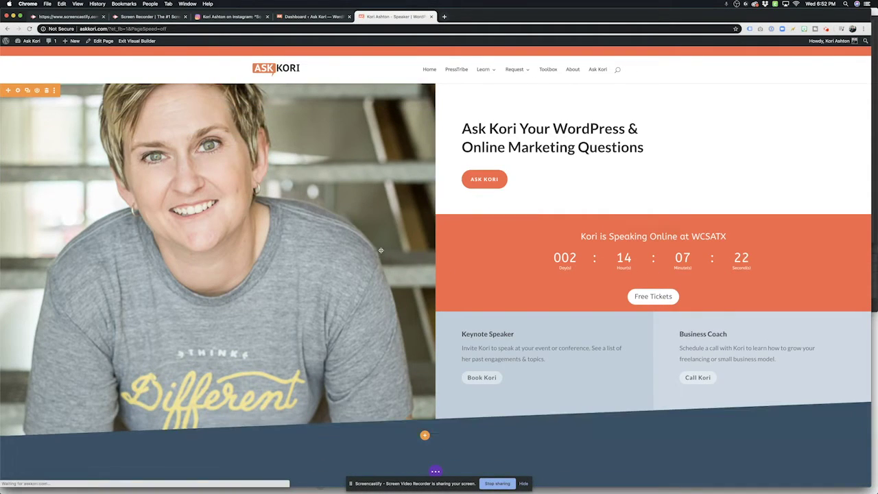
left_click(436, 472)
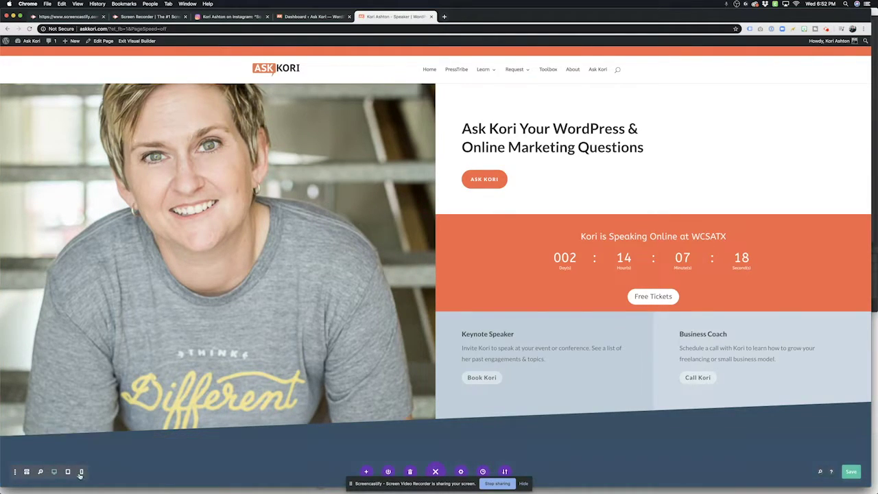
left_click(435, 472)
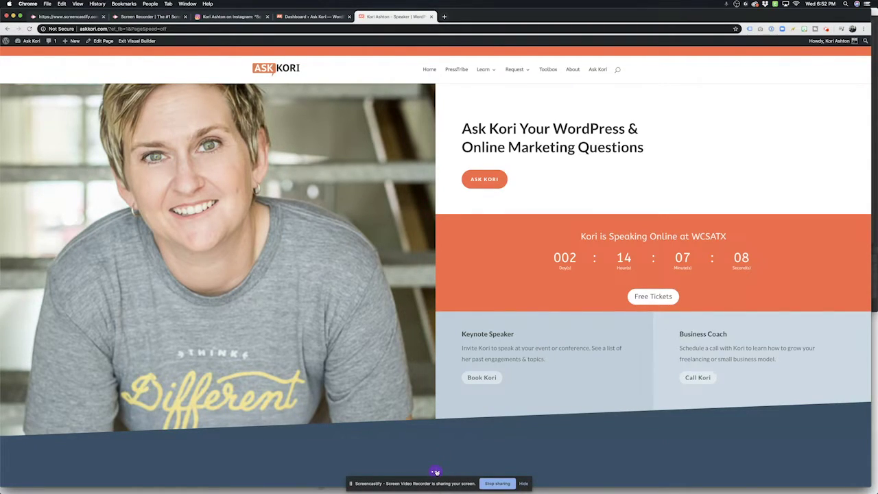
left_click(436, 472)
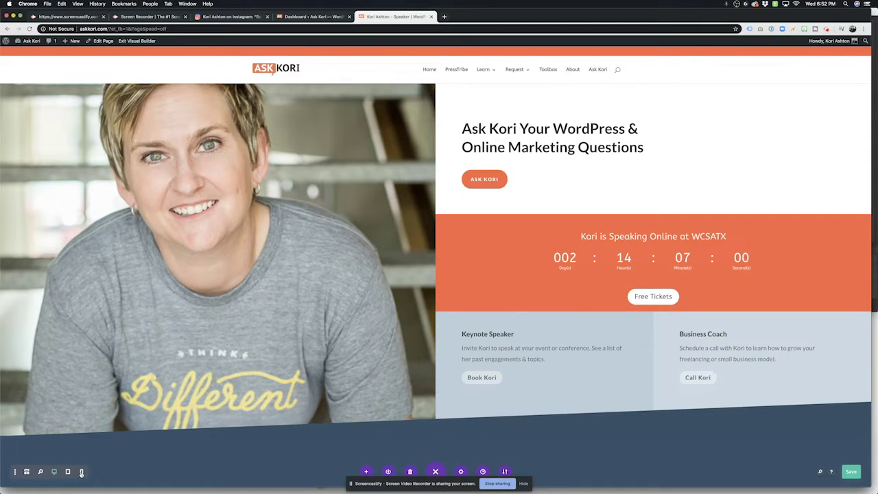
left_click(81, 472)
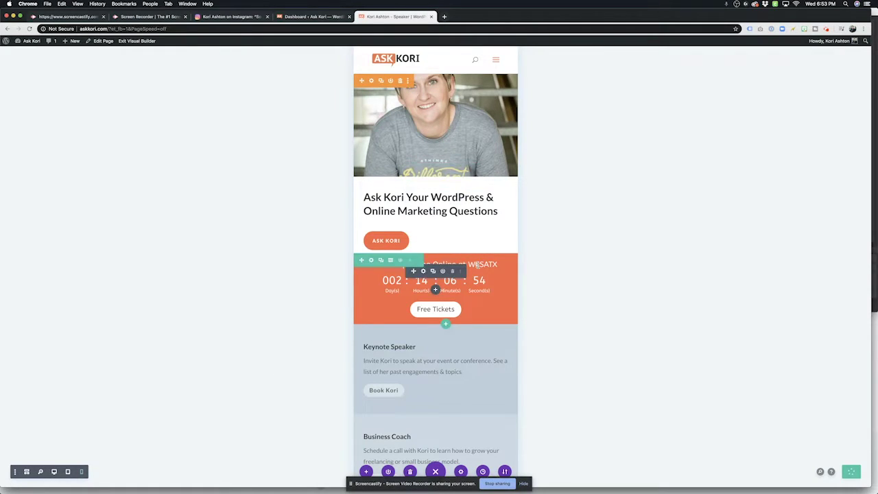
Examine the homepage's phone layout section by section, down to the More Video Tutorials button below the blog posts
scroll(459, 214, "down", 5)
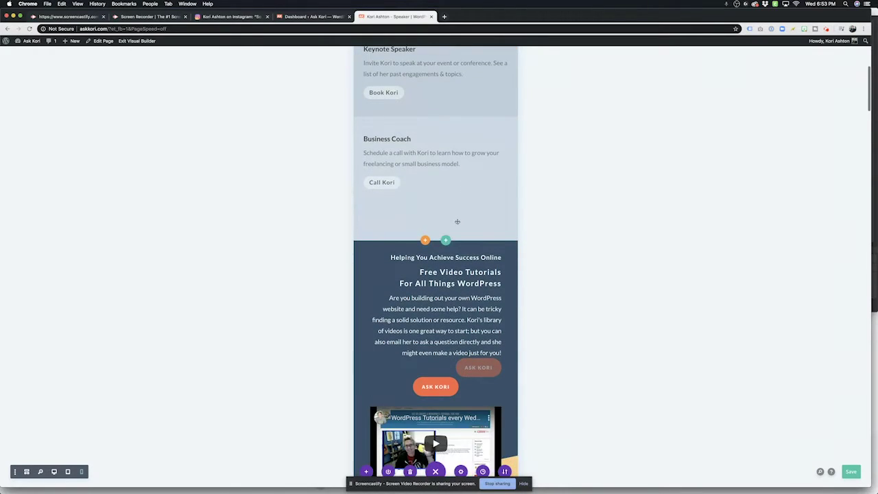
scroll(420, 216, "down", 1)
scroll(414, 214, "down", 2)
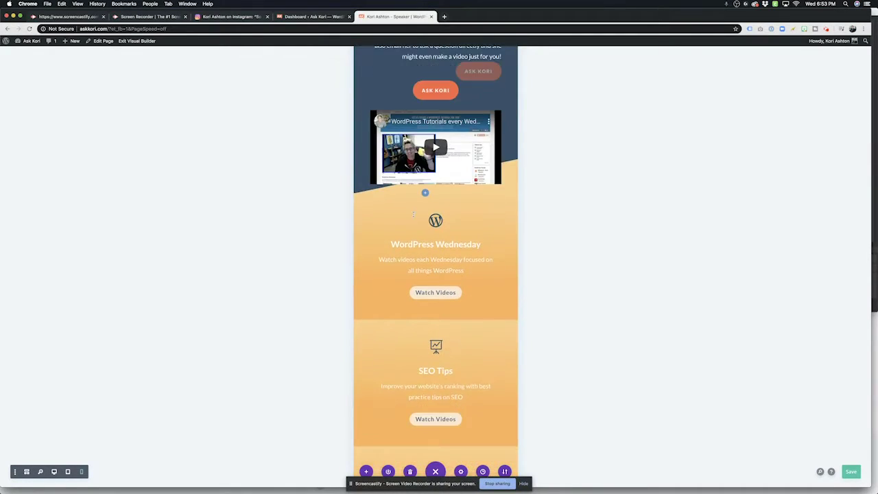
scroll(413, 214, "down", 6)
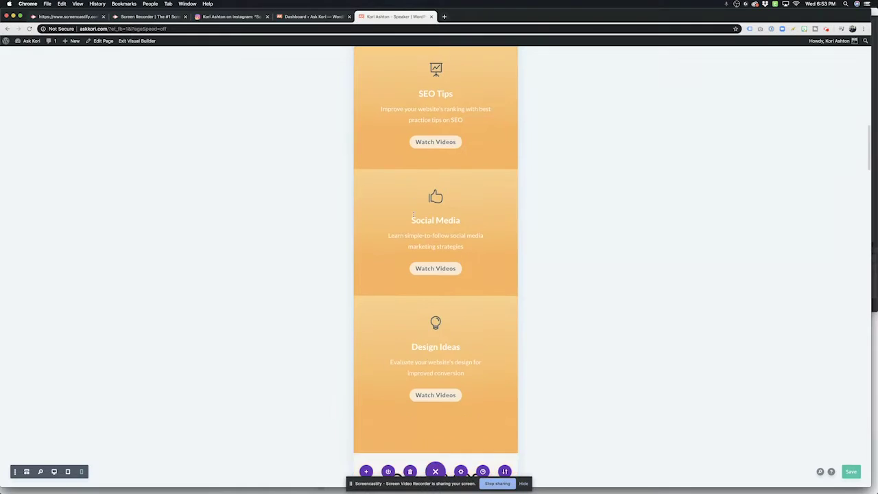
scroll(413, 215, "down", 4)
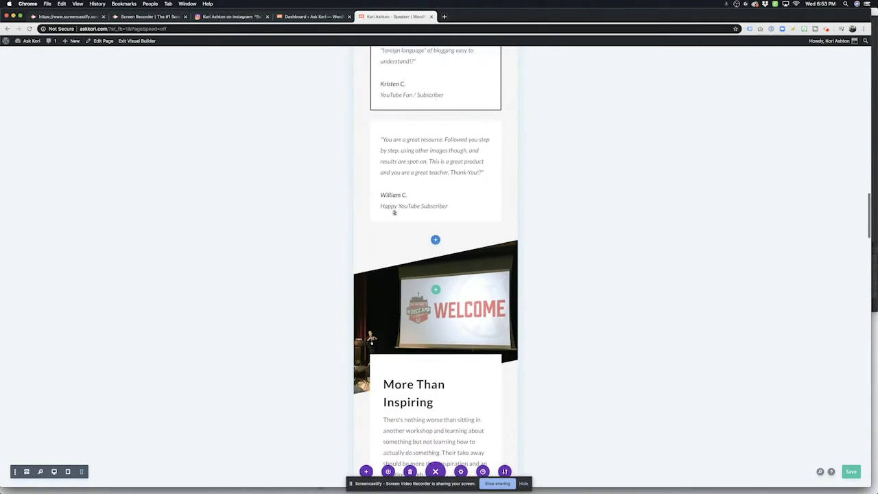
scroll(379, 208, "down", 5)
scroll(387, 208, "down", 10)
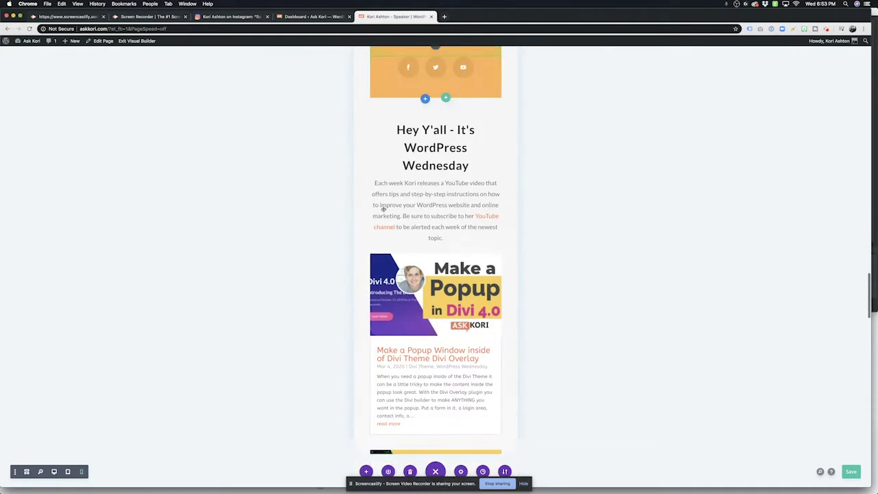
scroll(388, 208, "down", 6)
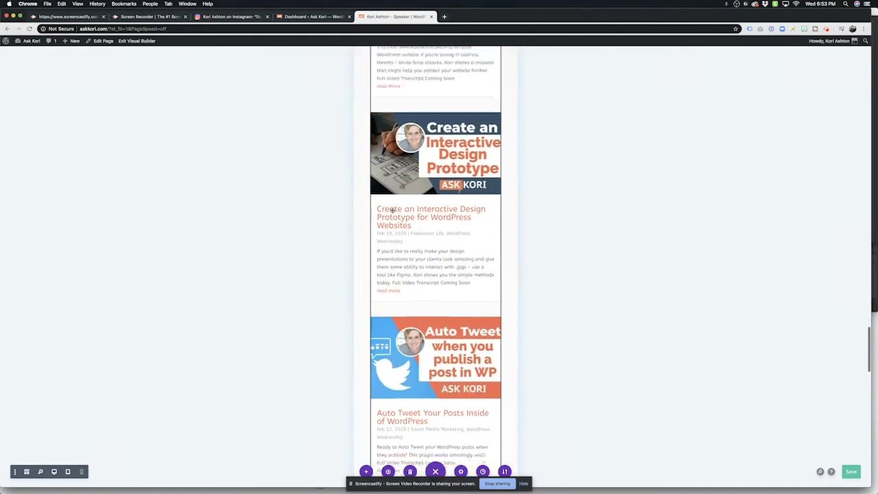
scroll(393, 210, "down", 6)
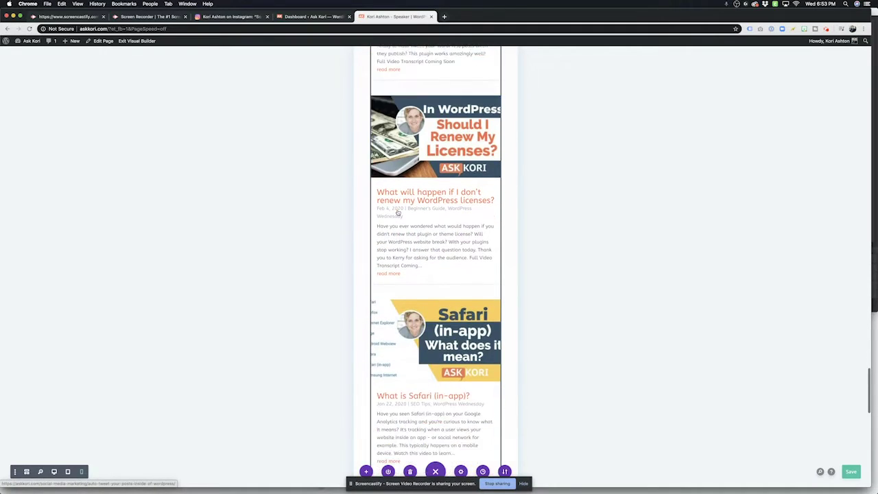
scroll(398, 213, "down", 7)
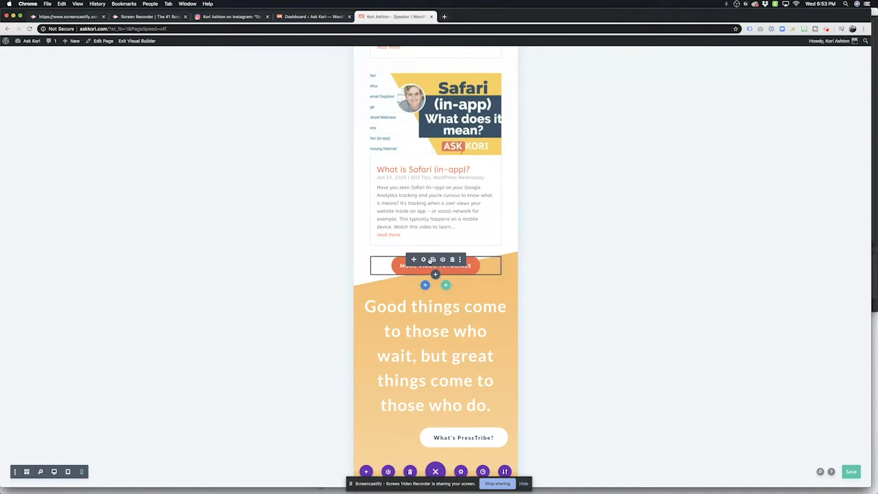
In the More Video Tutorials button's spacing settings, set the desktop top margin to 0px
mouse_move(430, 264)
left_click(423, 260)
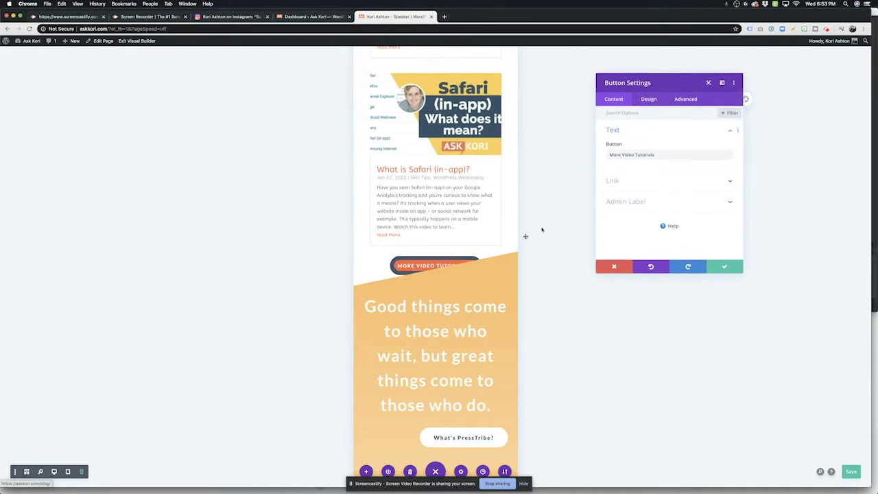
left_click(650, 100)
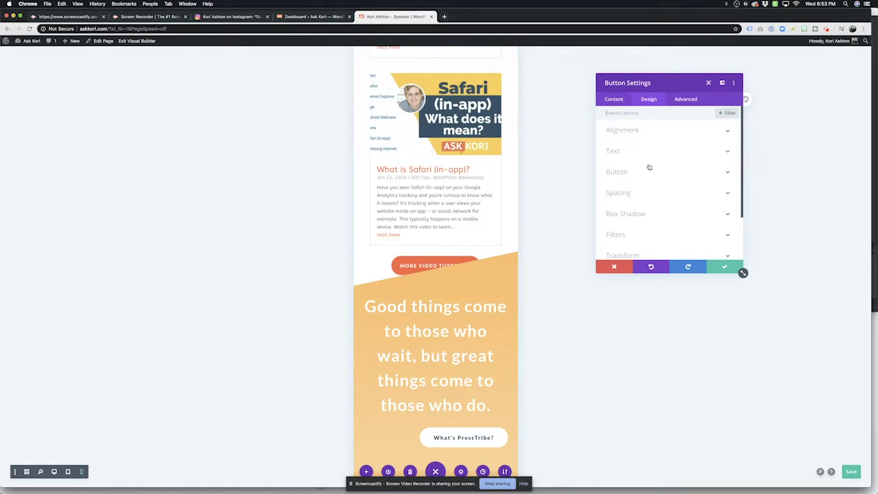
left_click(619, 193)
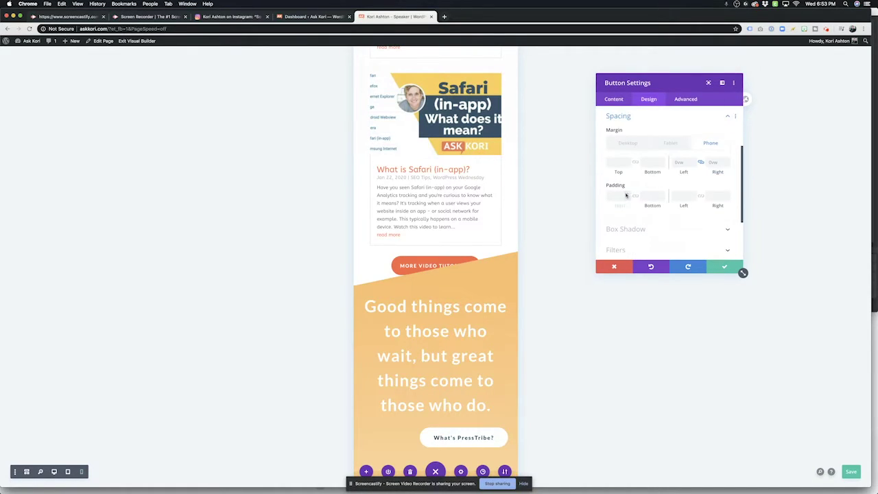
mouse_move(621, 137)
mouse_move(640, 132)
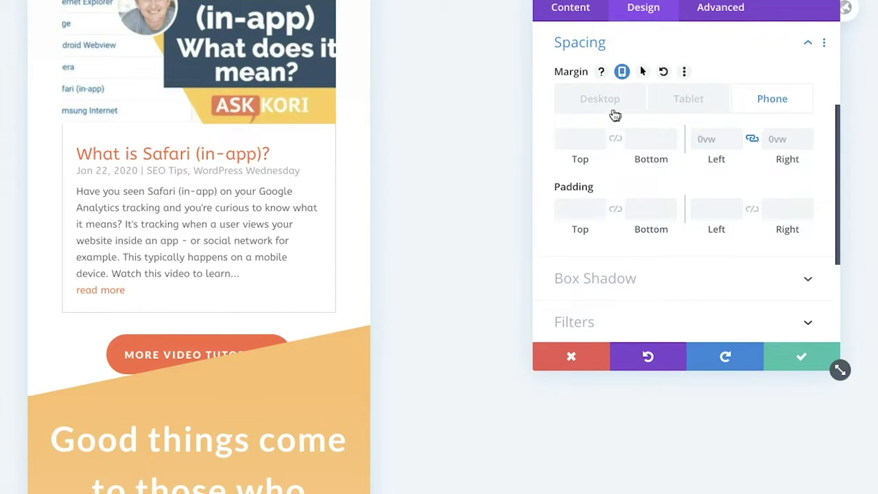
left_click(615, 115)
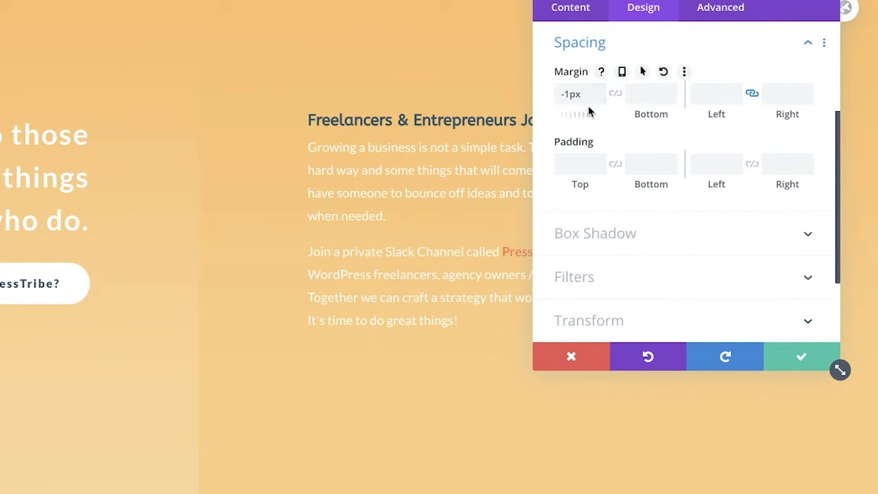
left_click(598, 104)
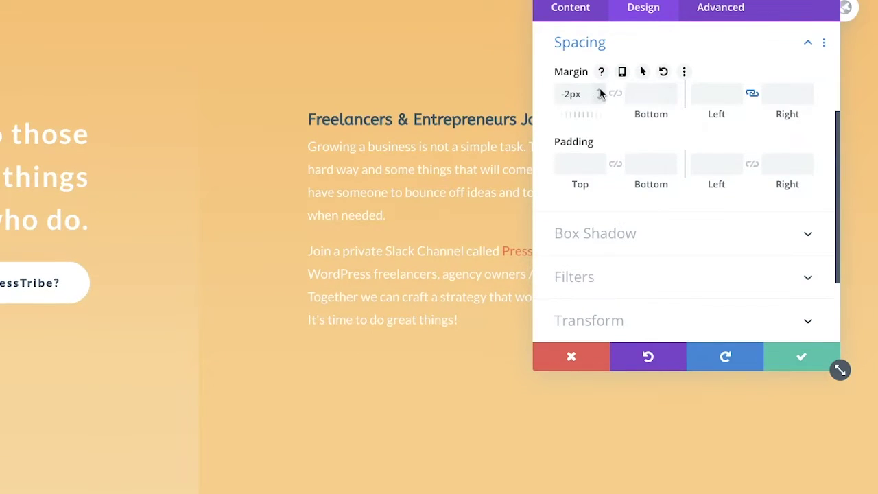
left_click_drag(601, 94, 583, 92)
scroll(430, 64, "up", 4)
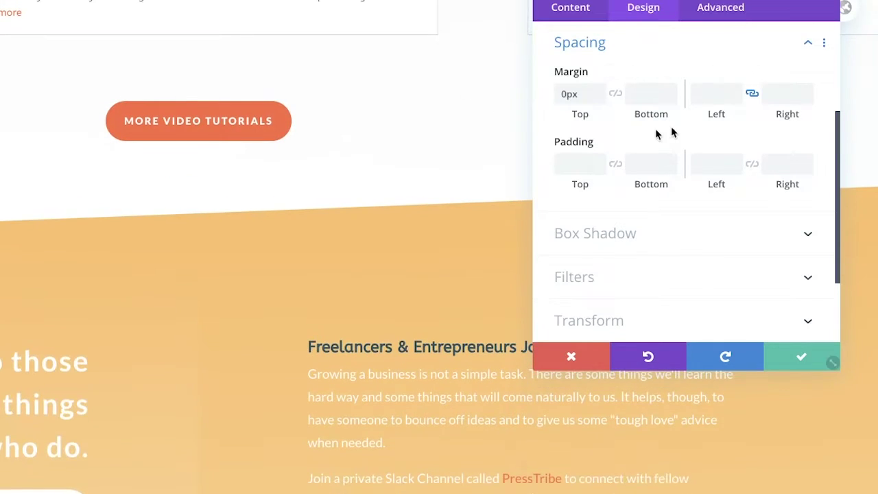
Turn on responsive margin options and check how the button meets the slanted orange section in tablet and phone views
left_click(621, 73)
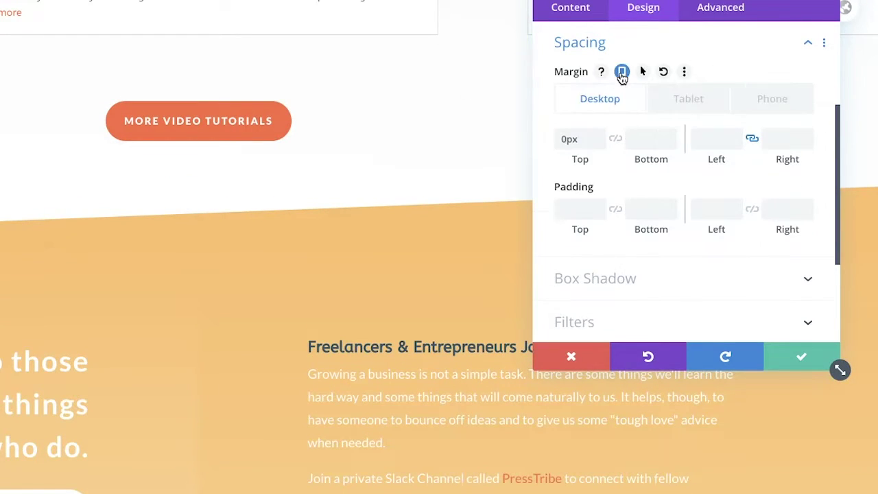
left_click(690, 102)
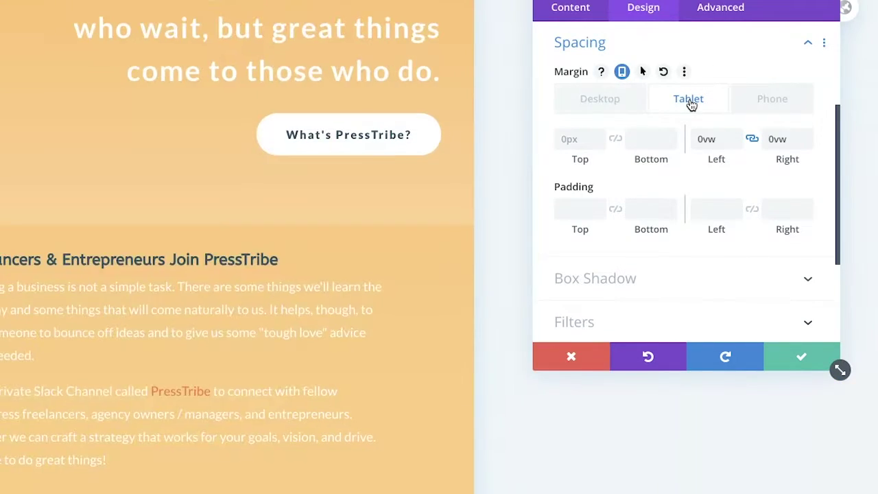
scroll(410, 106, "up", 5)
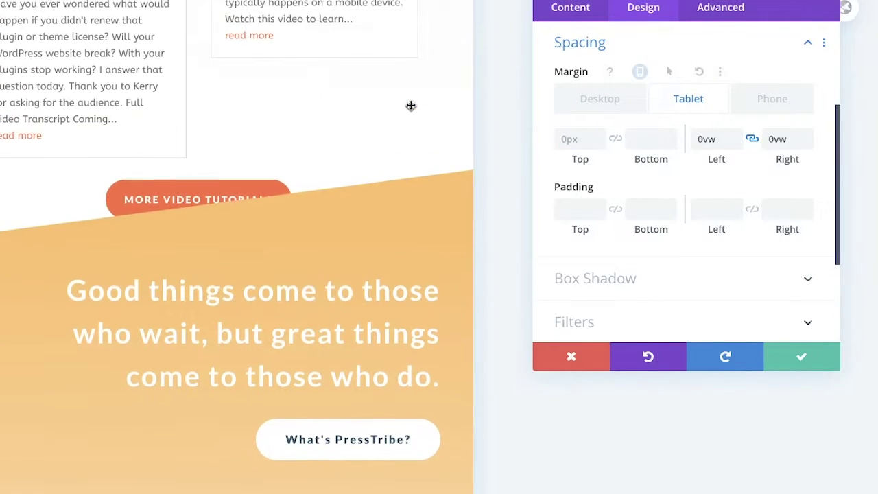
left_click(776, 109)
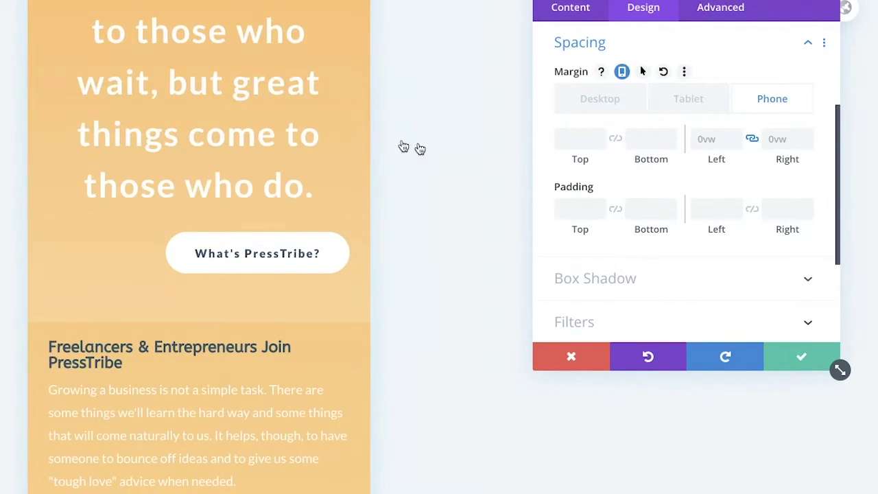
scroll(374, 130, "up", 5)
scroll(376, 129, "down", 4)
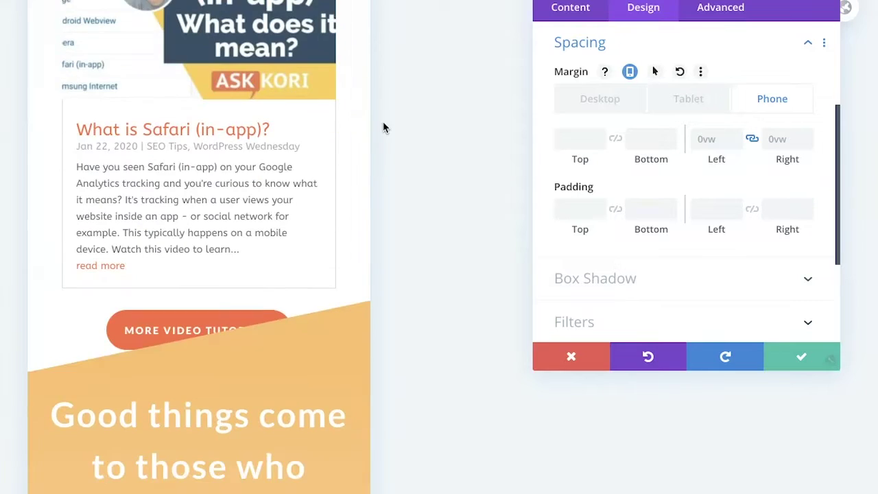
Set the More Video Tutorials button's tablet bottom margin to 60px, and check the phone and desktop margins
left_click(690, 99)
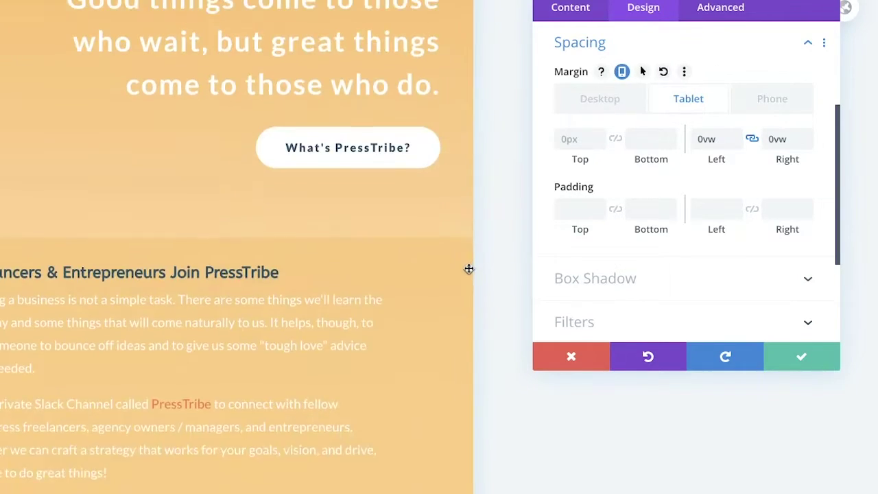
scroll(469, 269, "up", 3)
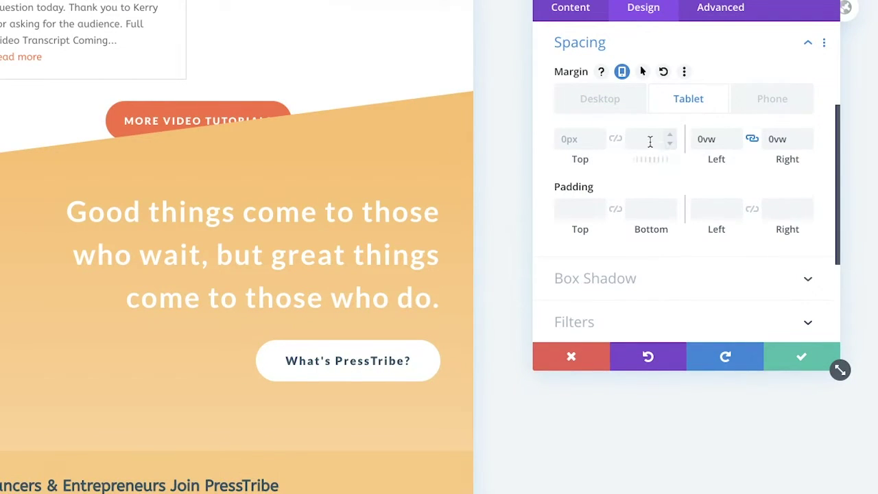
left_click(671, 136)
left_click(672, 136)
left_click(672, 136)
left_click(671, 135)
left_click(671, 135)
left_click(672, 136)
left_click_drag(671, 136, 671, 138)
left_click(671, 149)
left_click(671, 149)
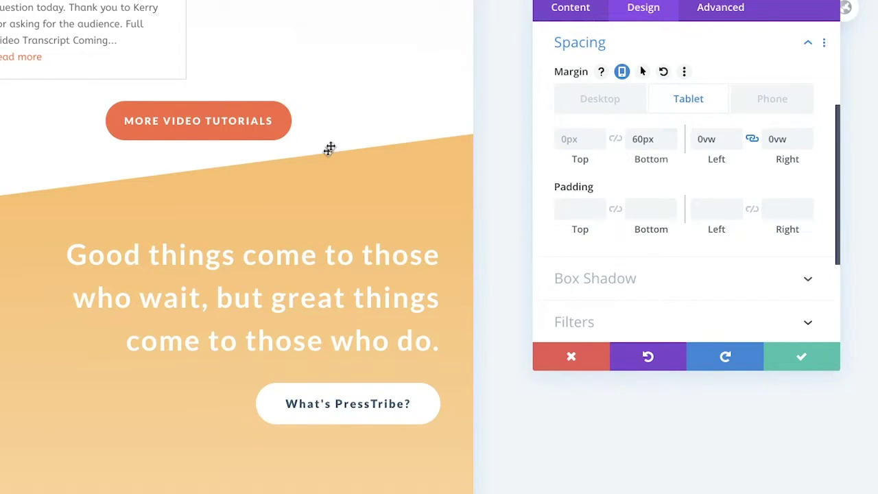
left_click(790, 103)
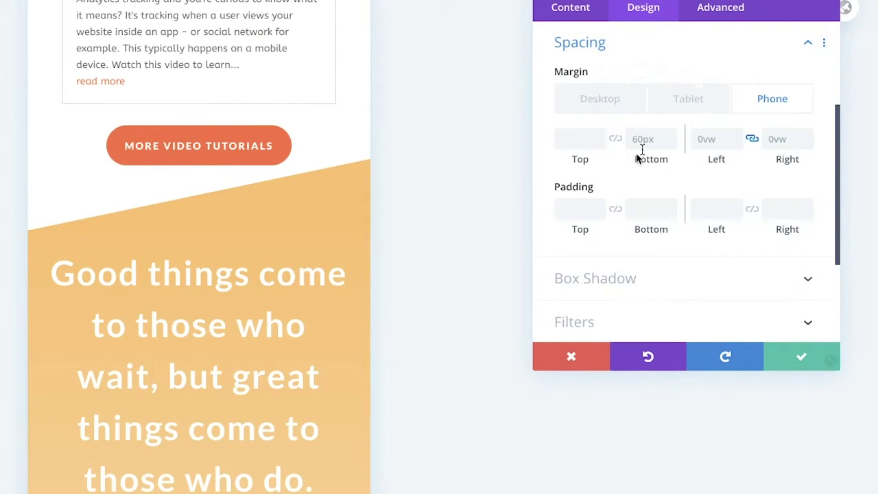
left_click(617, 103)
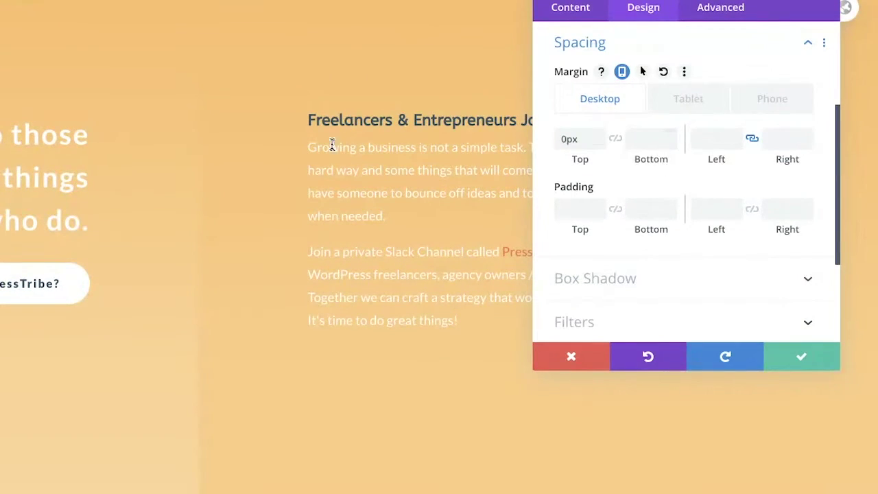
Compare the More Video Tutorials button's spacing in desktop, tablet and phone views, and save the button settings
scroll(320, 137, "up", 3)
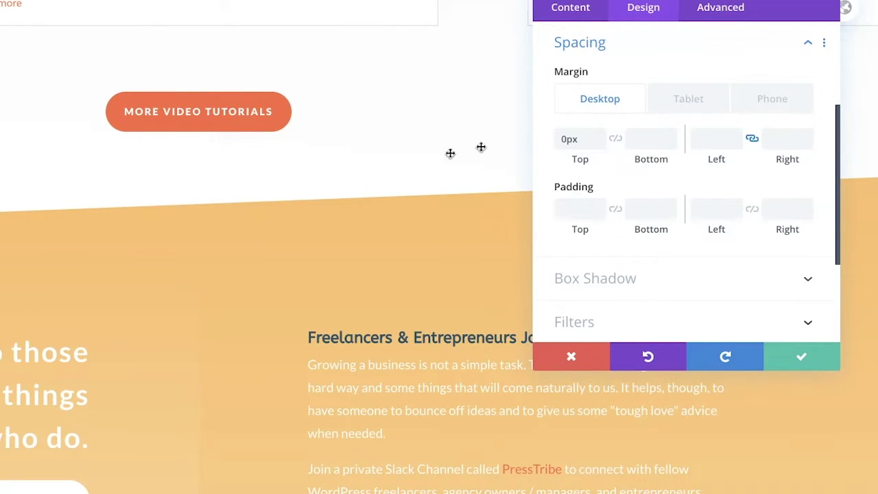
left_click(705, 109)
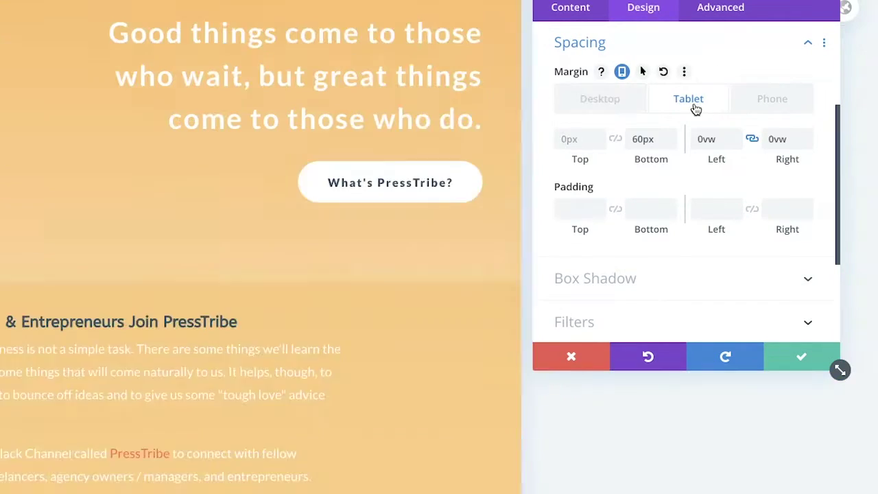
scroll(424, 89, "up", 3)
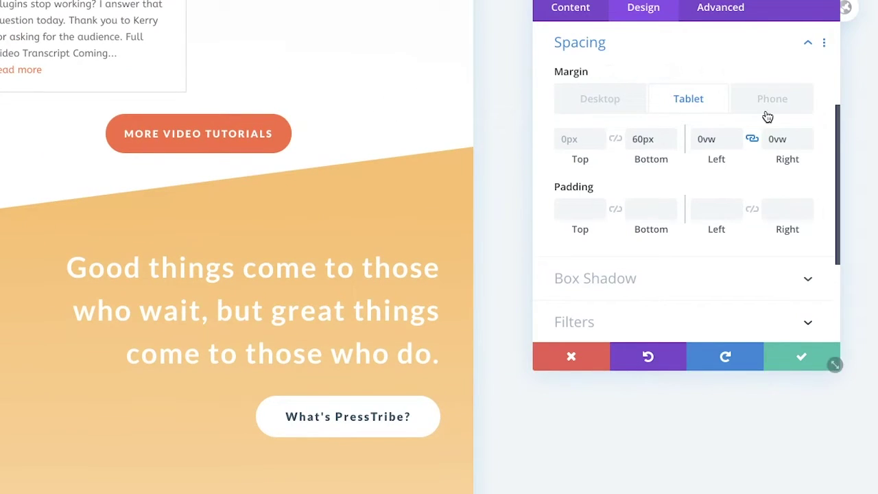
left_click(766, 115)
scroll(407, 134, "up", 2)
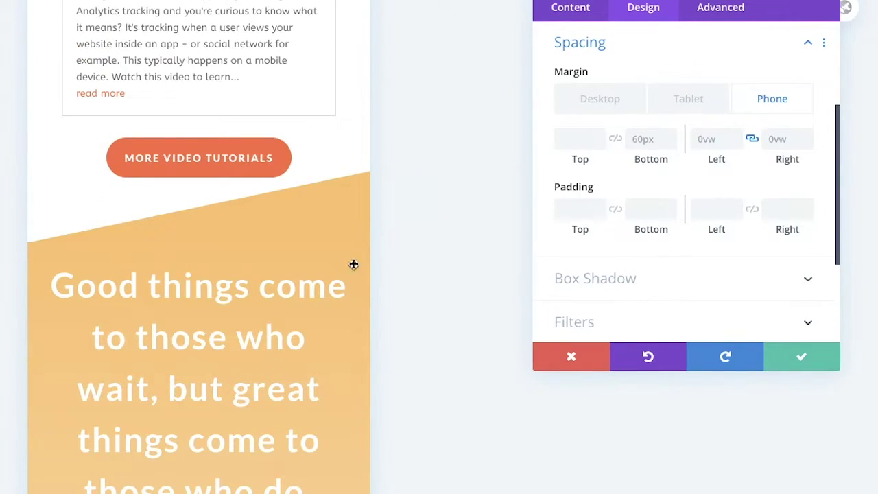
scroll(274, 280, "down", 5)
left_click(771, 362)
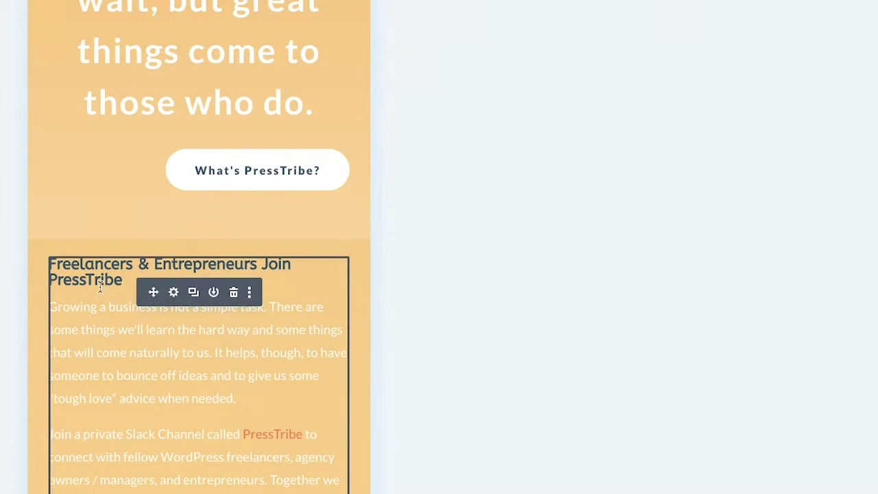
In the Freelancers & Entrepreneurs Join PressTribe text module, set the phone text size of Heading 3 to 28px
left_click(174, 293)
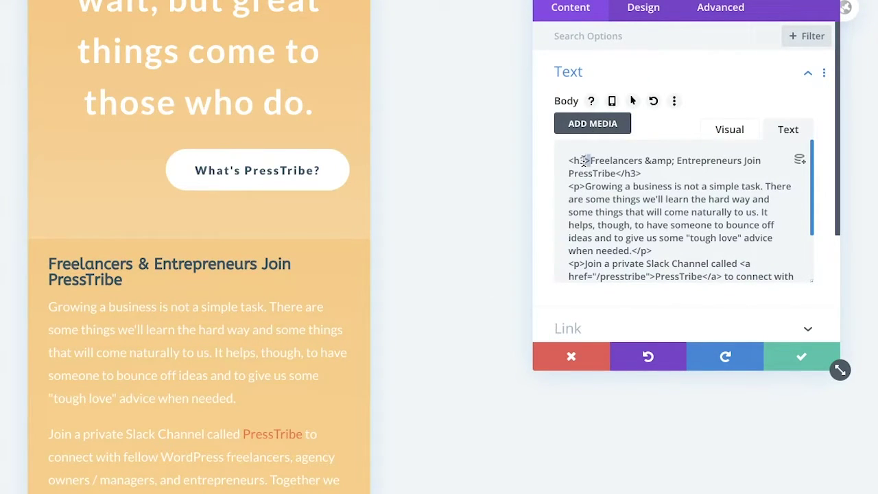
left_click(642, 10)
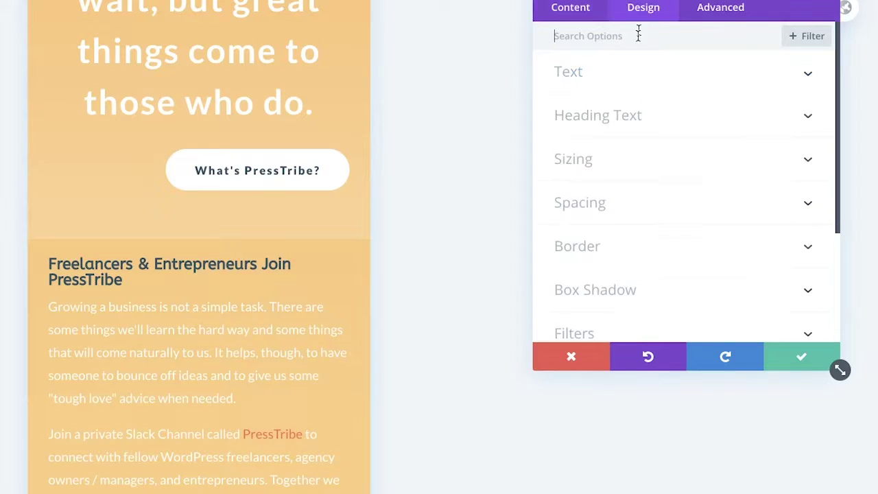
left_click(578, 122)
left_click(660, 90)
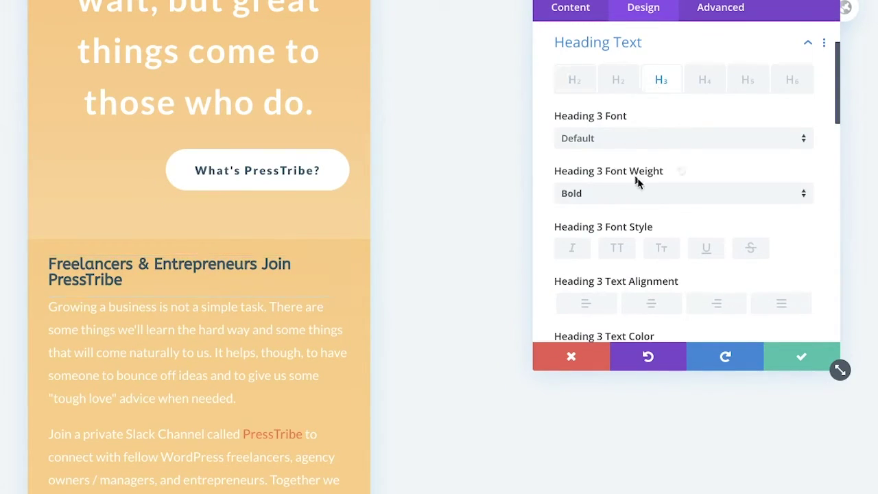
scroll(633, 177, "down", 5)
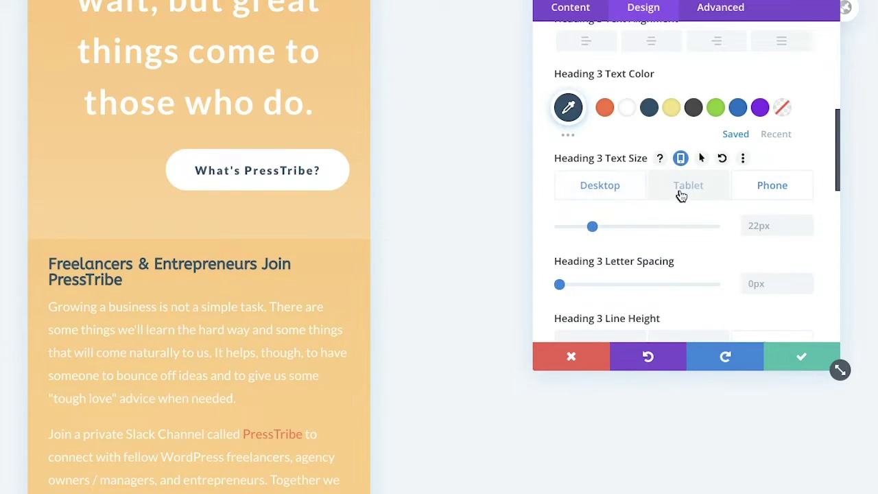
scroll(645, 204, "down", 2)
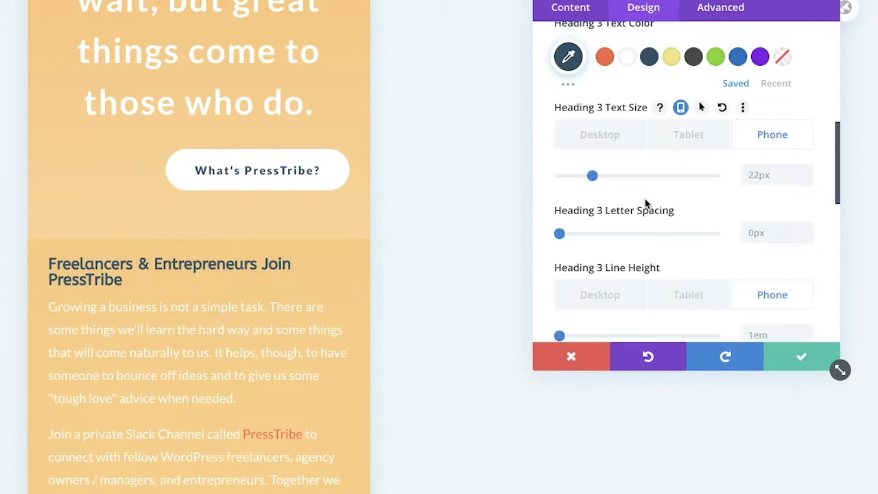
left_click(805, 159)
left_click(805, 160)
left_click(805, 160)
left_click(805, 159)
left_click(805, 160)
left_click(805, 160)
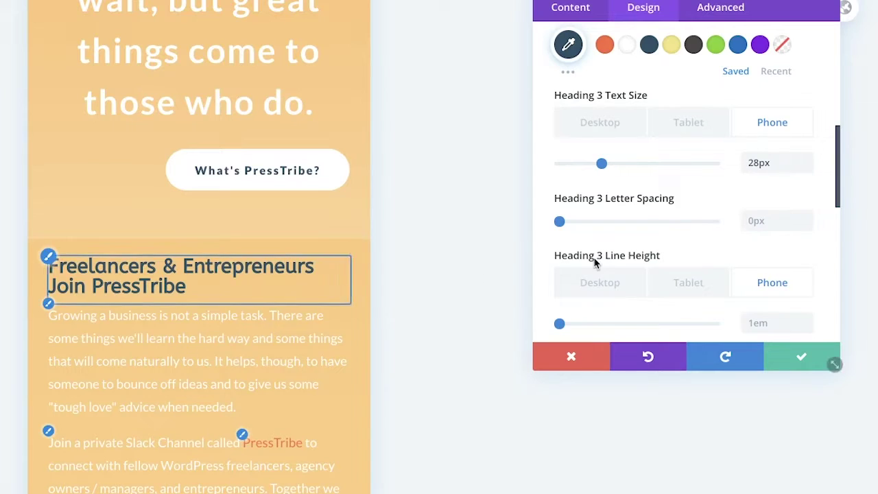
Set the phone line height of the module's Heading 3 to 1.4em
scroll(652, 223, "down", 1)
scroll(652, 223, "down", 4)
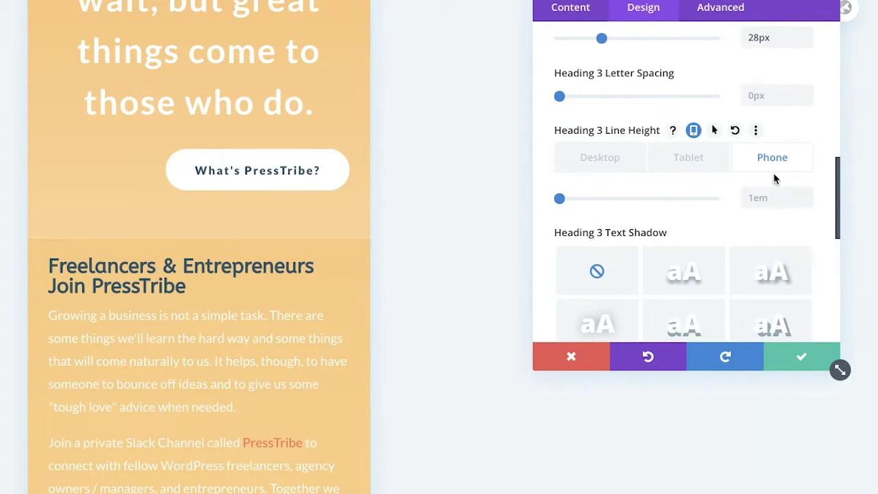
left_click(806, 197)
left_click(807, 197)
left_click(806, 197)
left_click(806, 198)
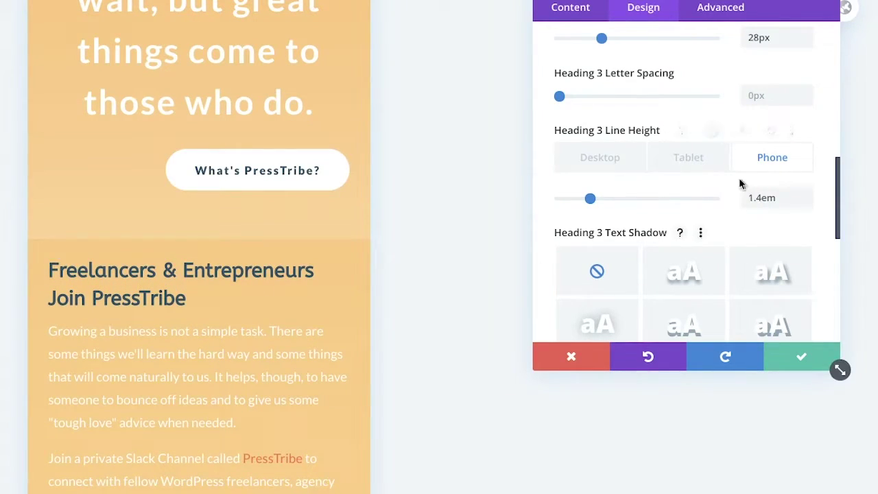
Compare the PressTribe heading in desktop and phone views with the settings window moved aside, and save the text settings
scroll(693, 174, "up", 1)
left_click(685, 202)
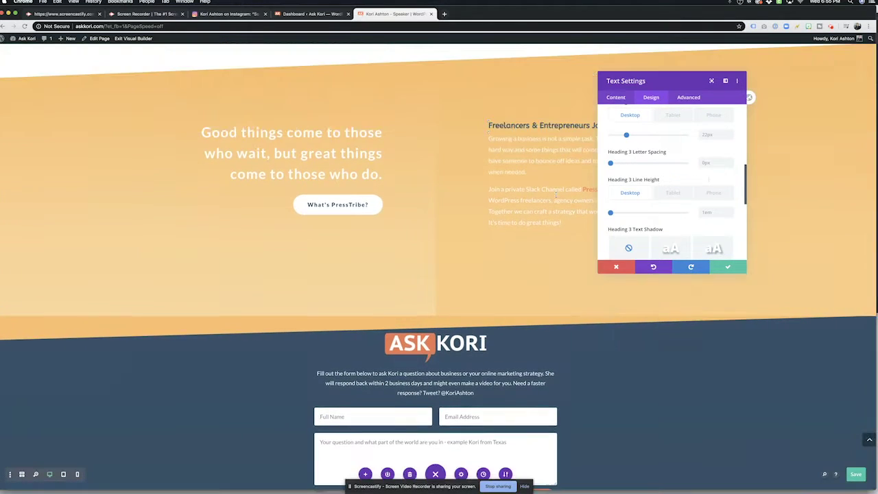
left_click_drag(648, 80, 212, 99)
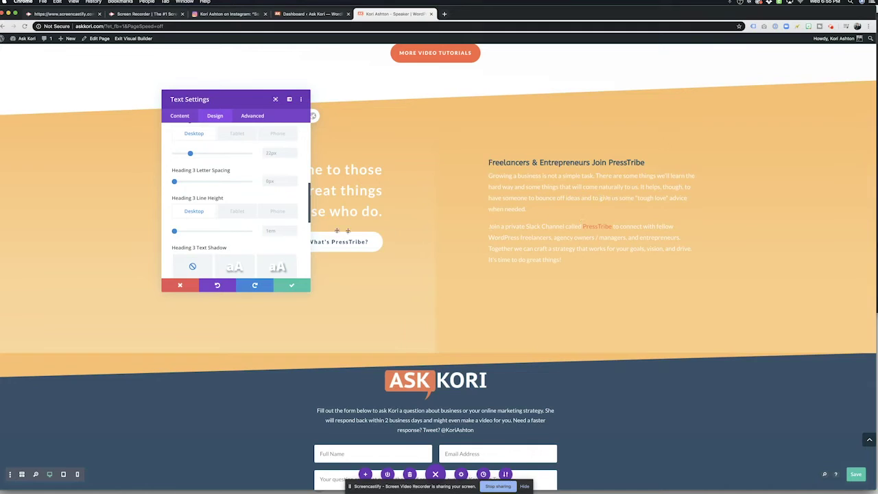
left_click(271, 216)
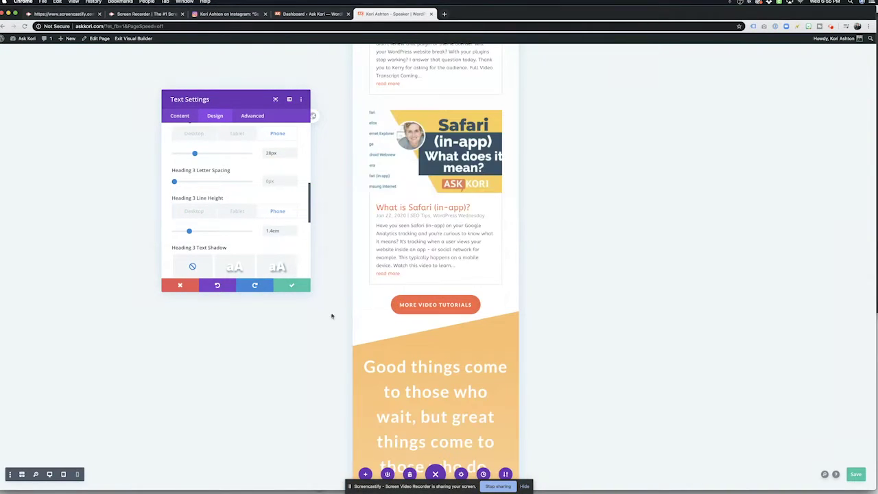
scroll(371, 322, "down", 5)
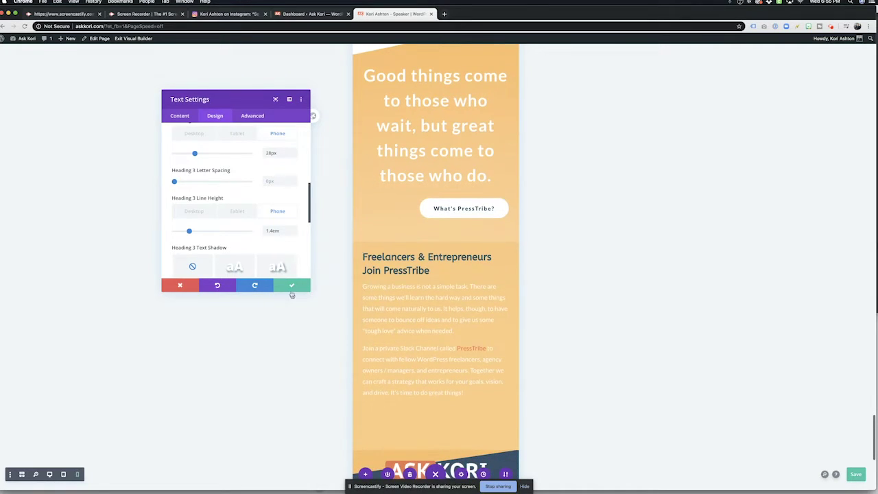
left_click(290, 286)
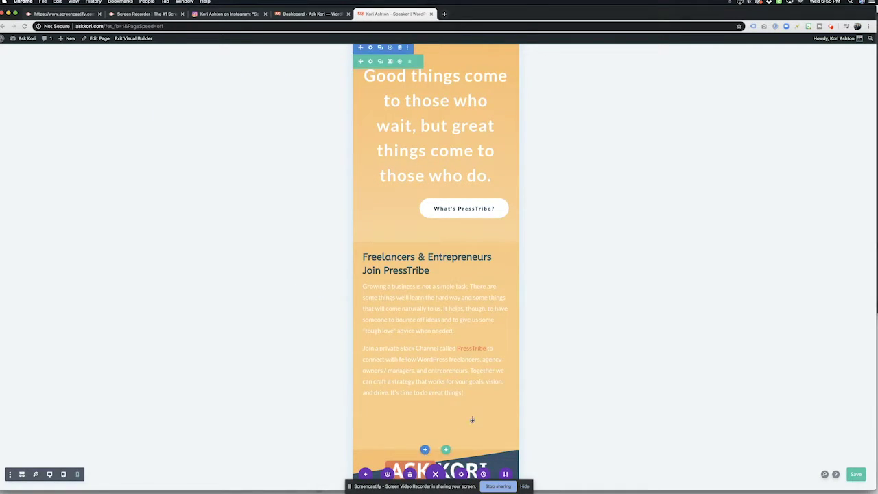
Review the homepage's phone layout from the Ask Kori form back up through the blog posts
scroll(484, 424, "down", 2)
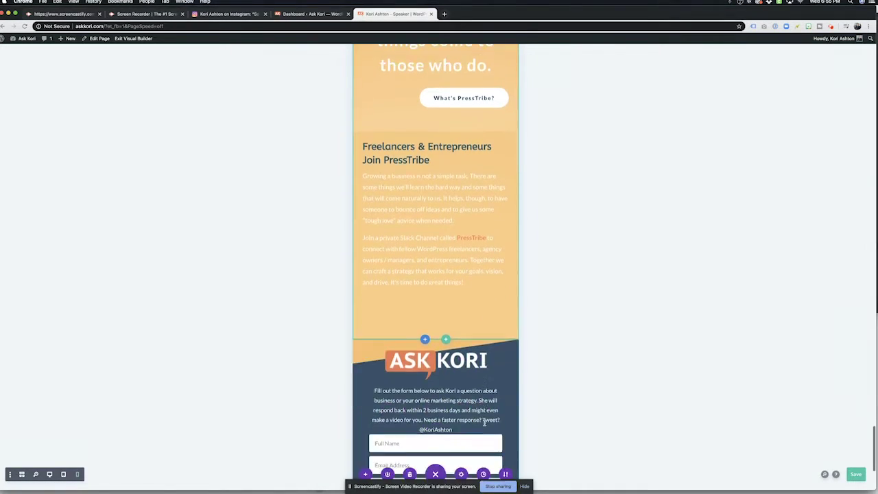
scroll(486, 423, "down", 2)
scroll(485, 424, "up", 4)
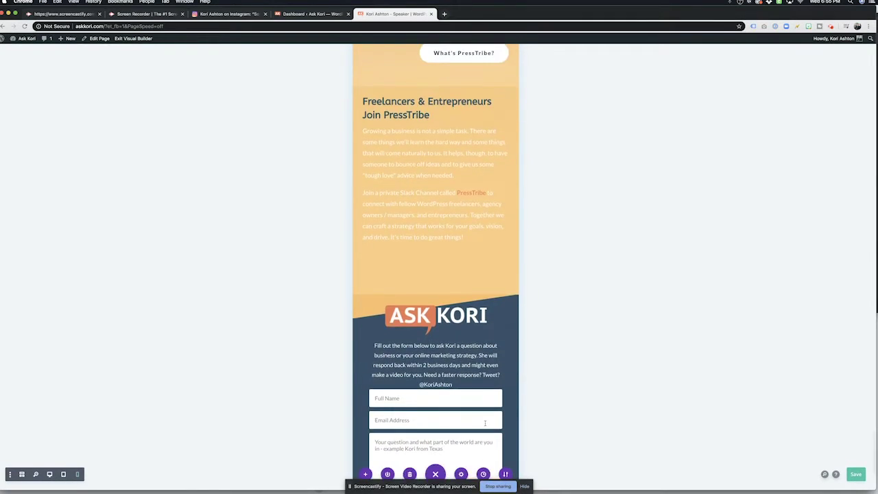
scroll(485, 424, "up", 8)
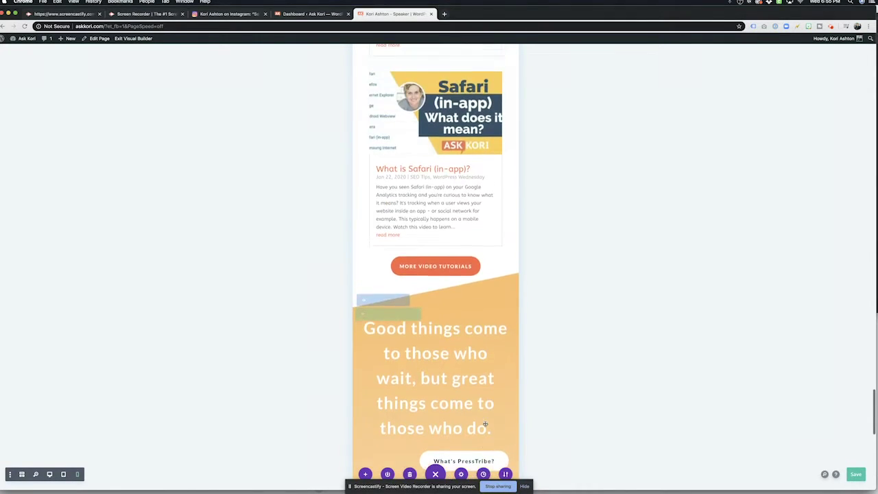
scroll(485, 424, "up", 10)
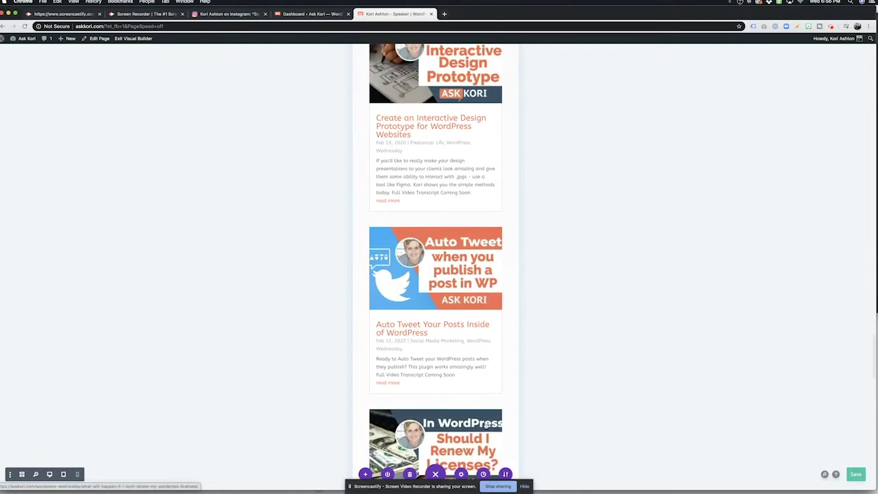
scroll(485, 426, "up", 12)
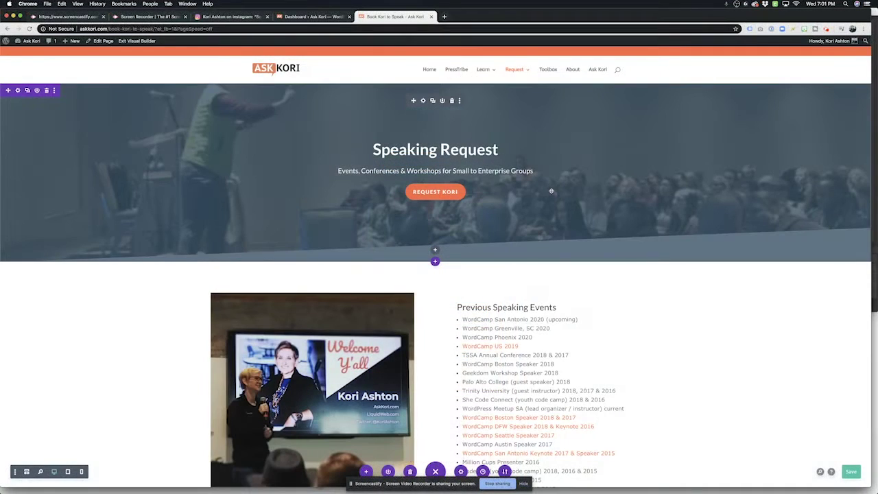
In the testimonial row of the Speaking Request page, disable the second testimonial on phones through its visibility settings
scroll(551, 191, "down", 5)
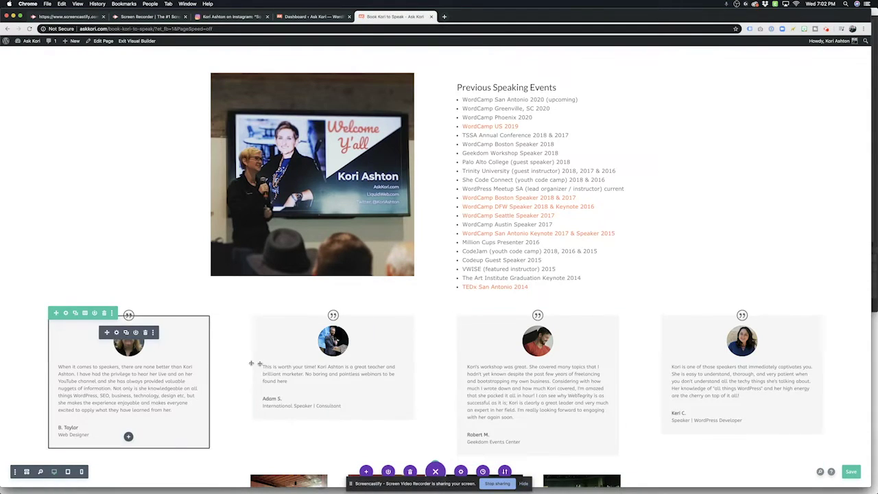
scroll(580, 382, "down", 2)
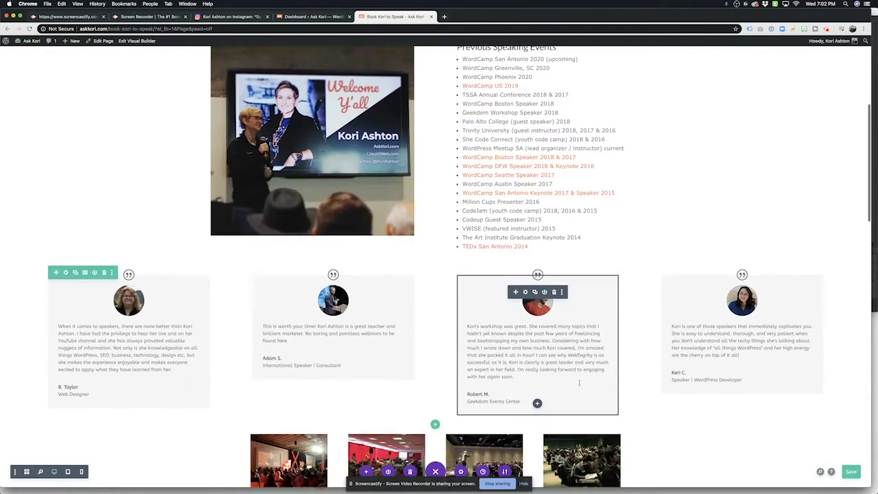
left_click(526, 283)
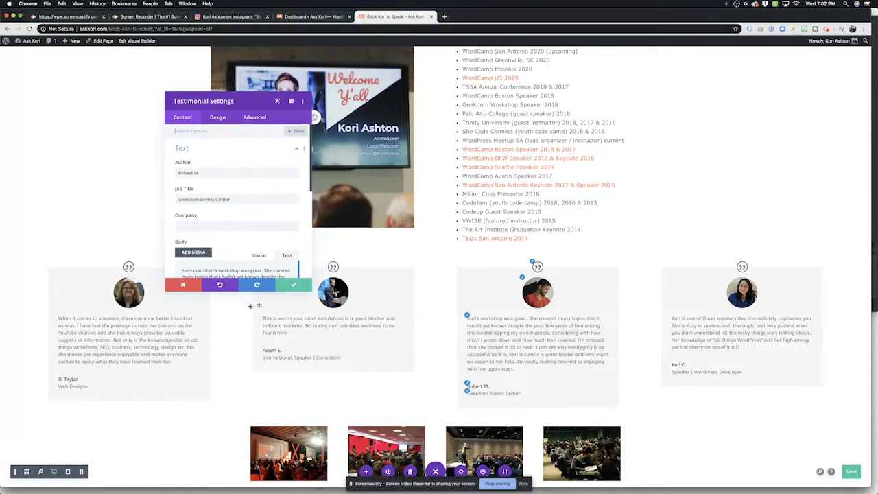
left_click(174, 288)
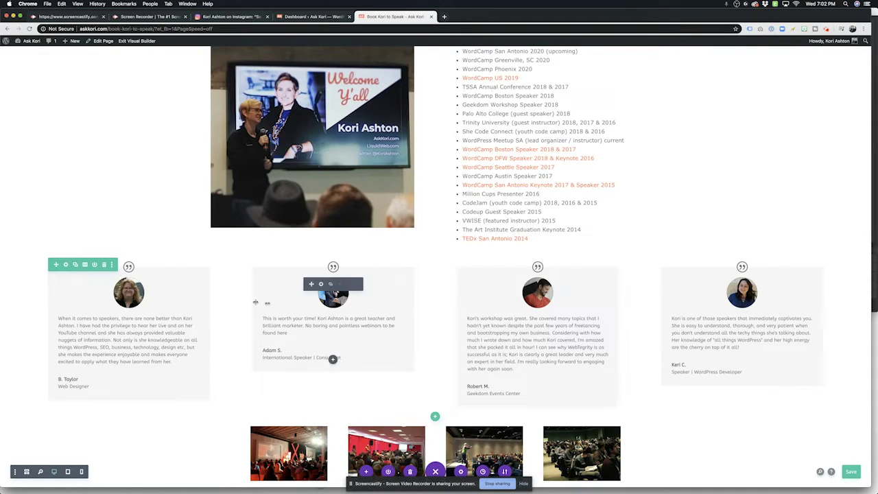
left_click(321, 284)
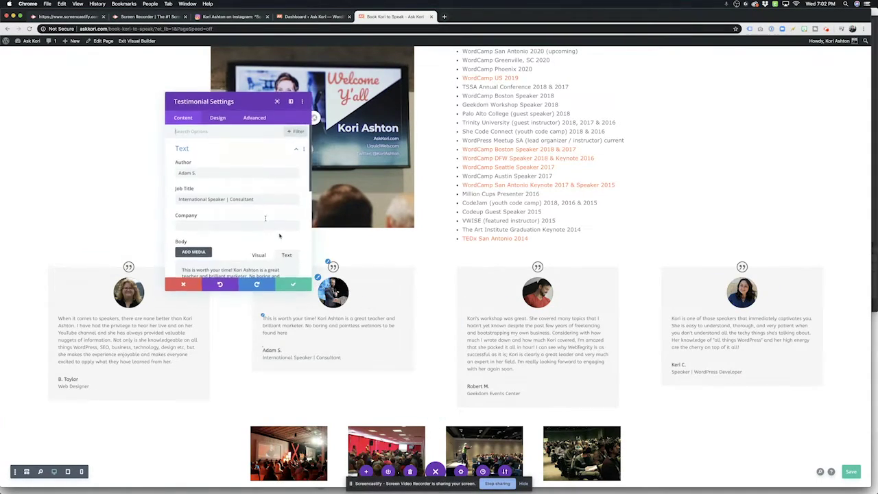
left_click(255, 118)
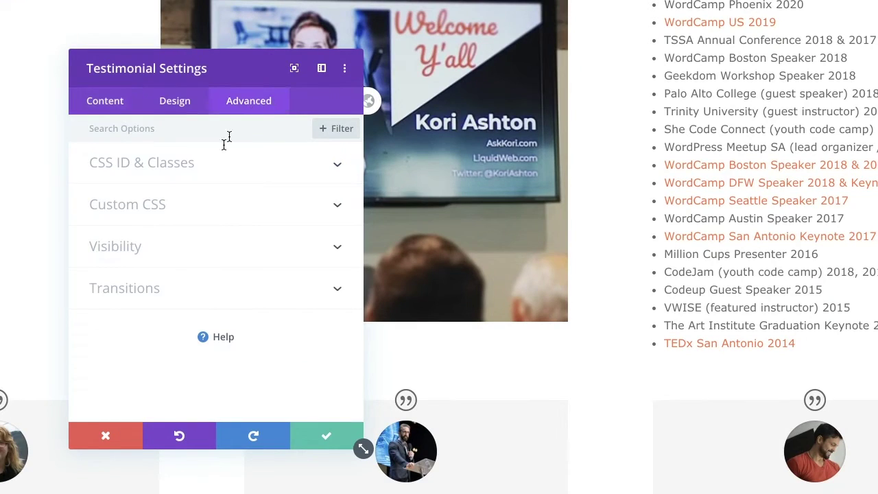
left_click(127, 257)
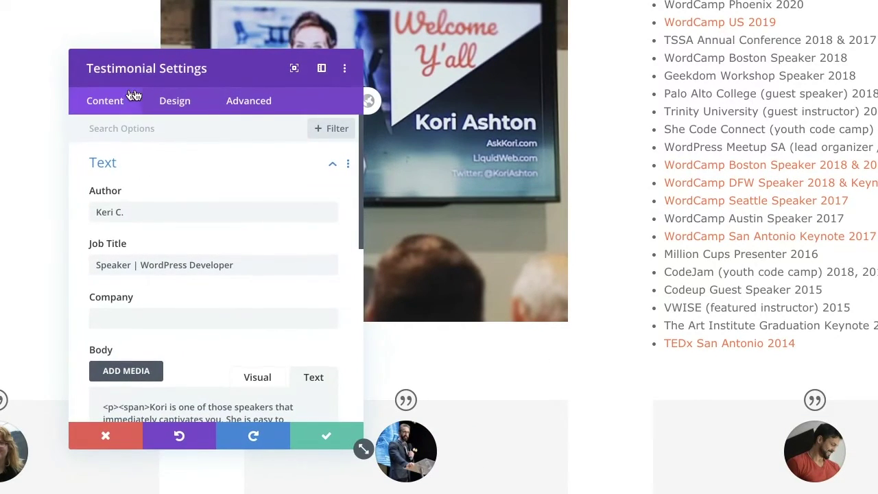
Disable the fourth testimonial on phones, save its settings, and preview the Speaking Request page in phone view
left_click(255, 104)
left_click(183, 256)
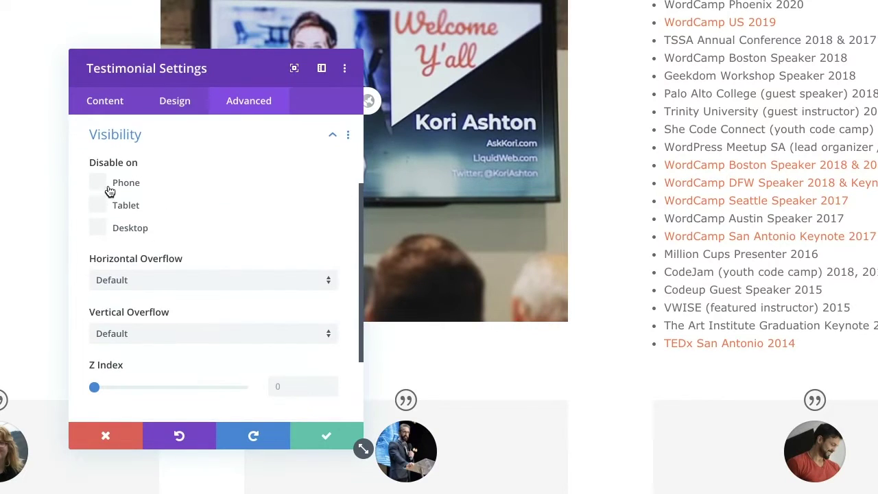
left_click(110, 185)
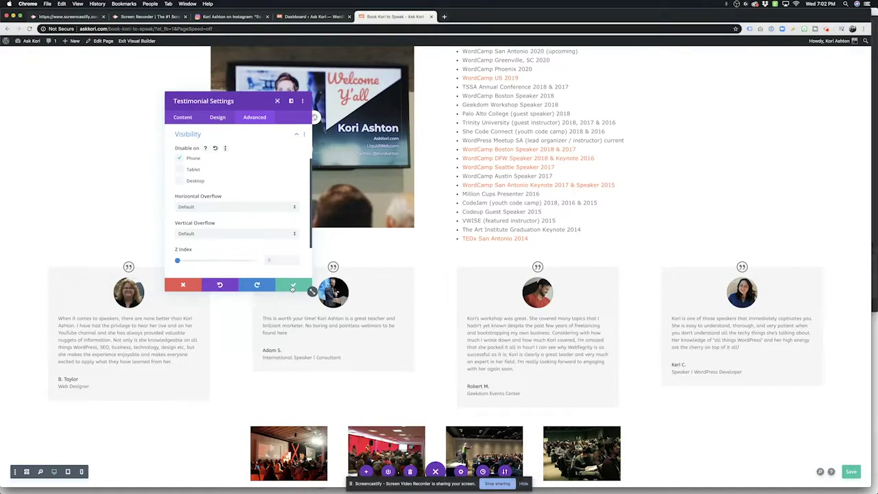
left_click(323, 444)
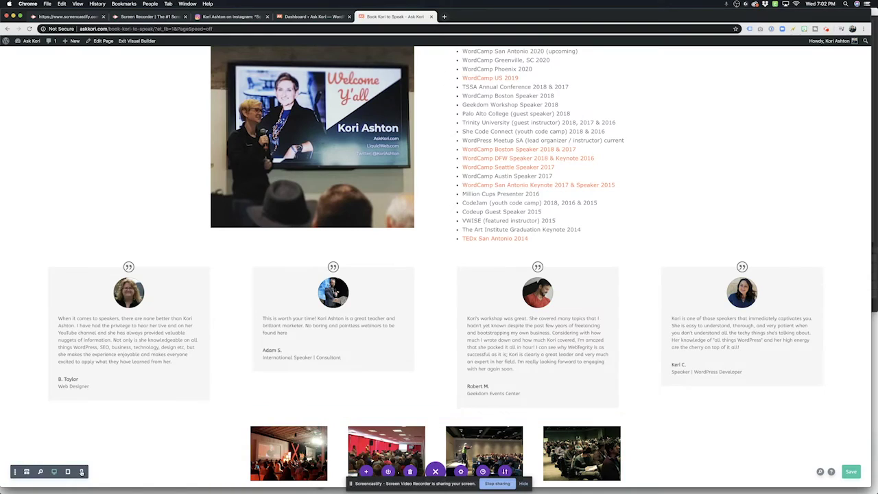
left_click(81, 471)
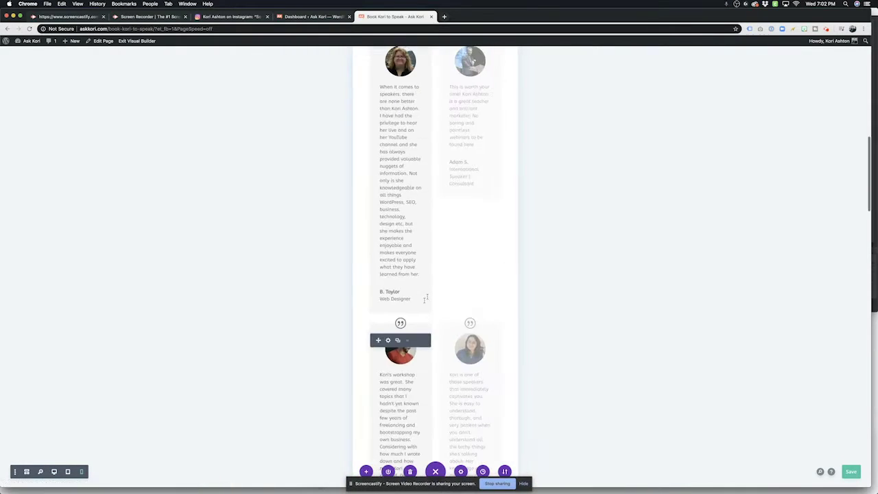
scroll(439, 280, "down", 10)
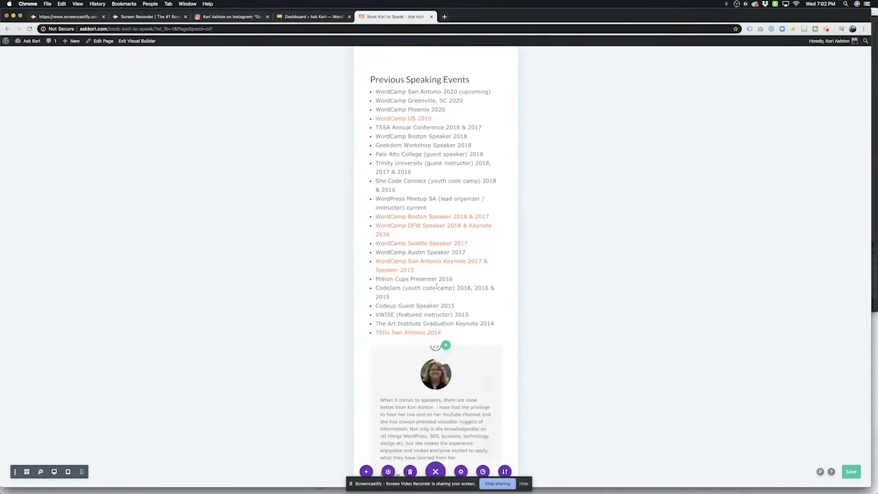
Review the phone layout of the Speaking Request page from the testimonials back up to the speaker photo
scroll(436, 287, "down", 3)
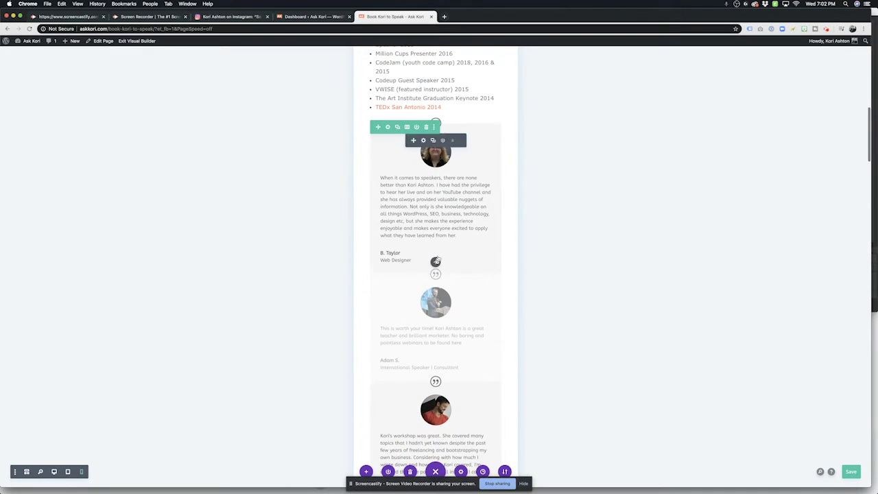
scroll(428, 309, "down", 2)
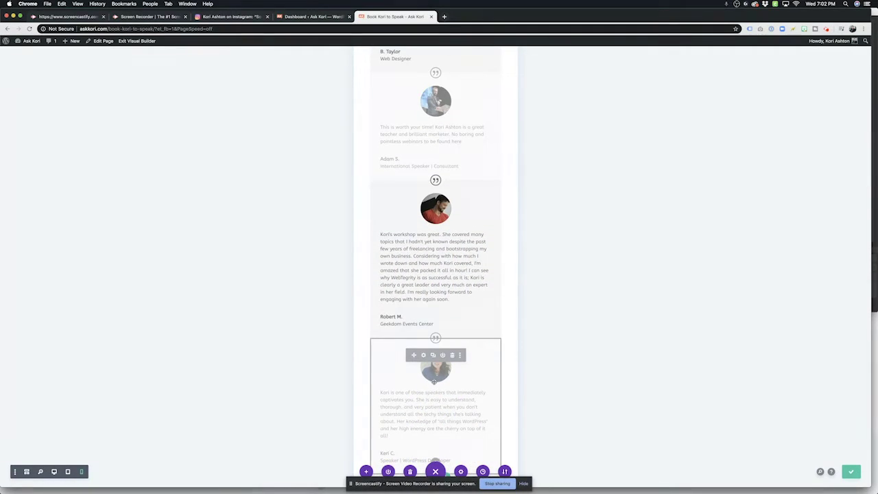
scroll(424, 369, "down", 1)
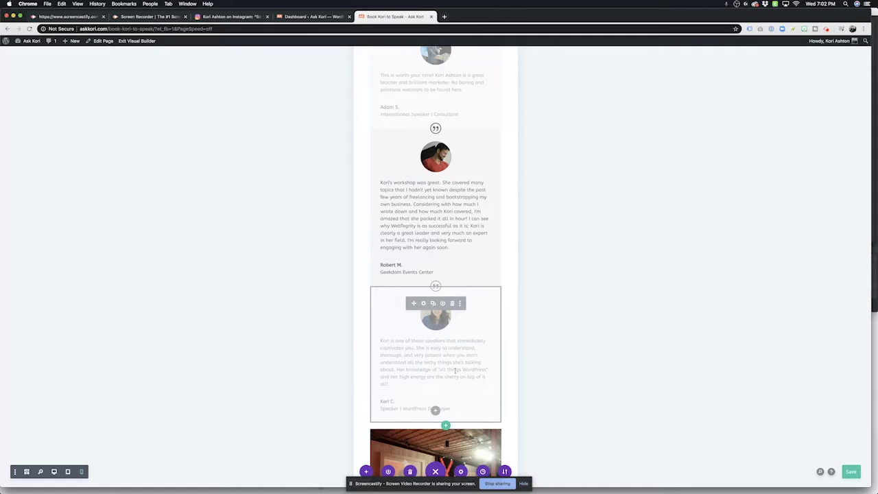
scroll(455, 370, "up", 10)
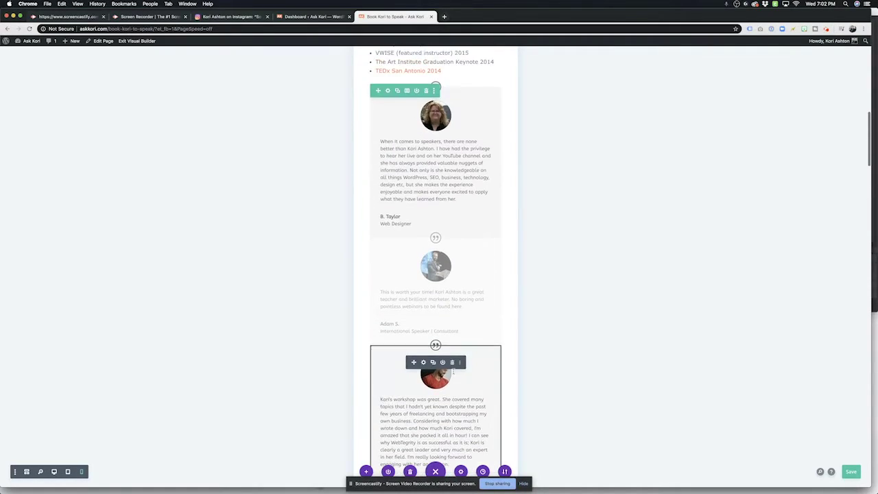
scroll(454, 374, "up", 12)
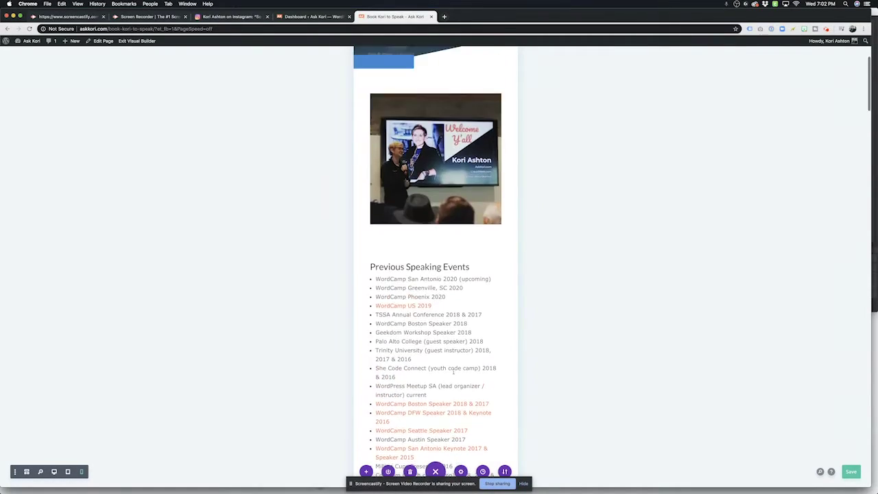
scroll(453, 371, "up", 2)
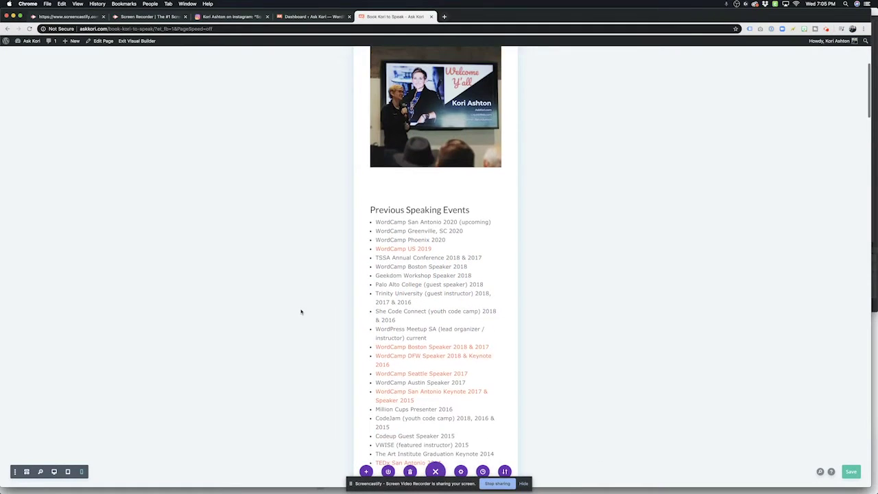
In the phone version of the speaking events text, add a line break after "Previous" in the Previous Speaking Events heading
scroll(301, 312, "up", 1)
mouse_move(447, 291)
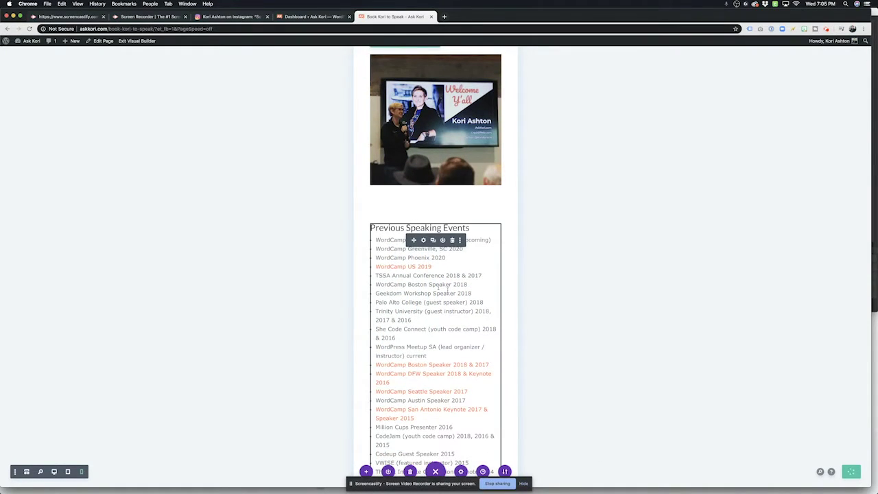
left_click(423, 240)
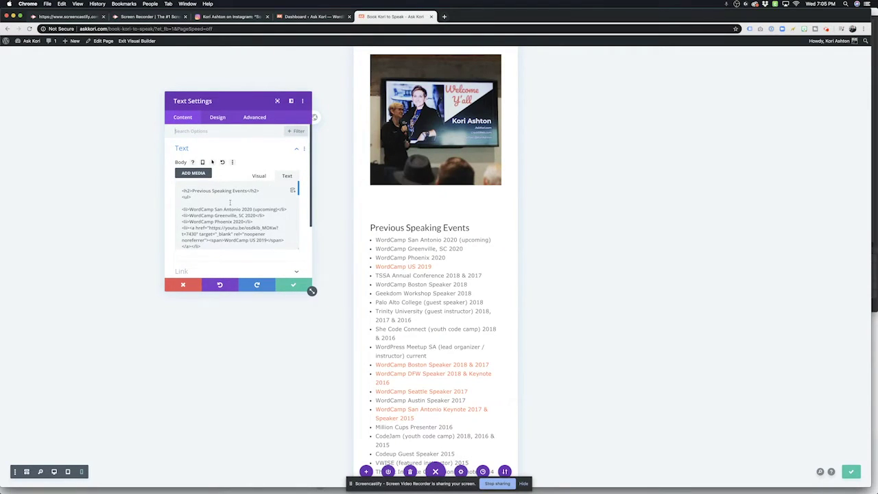
left_click(216, 118)
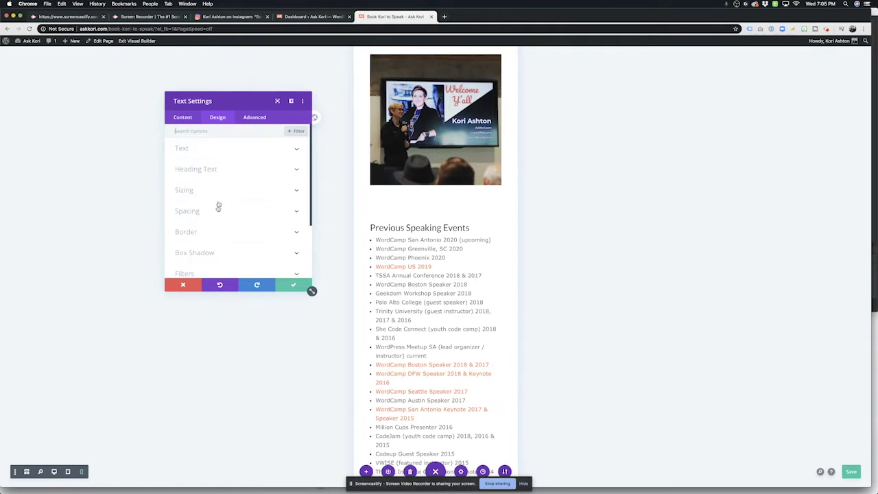
left_click(183, 118)
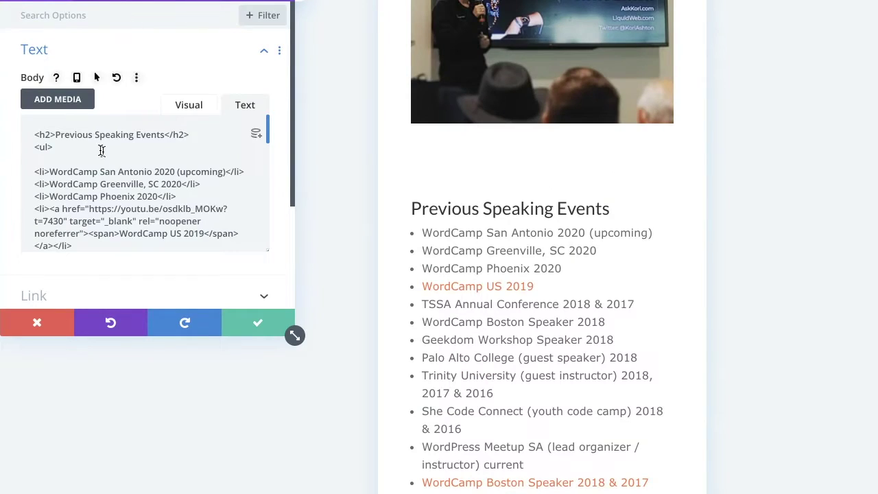
left_click(76, 78)
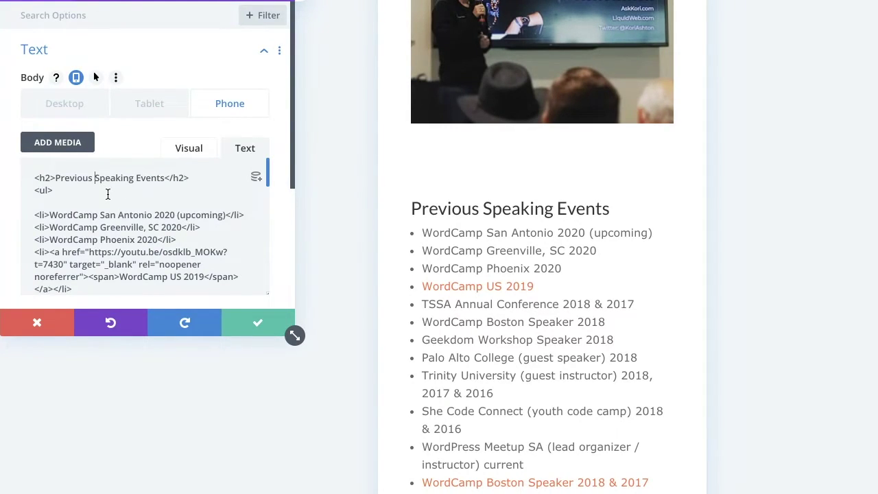
key("Return")
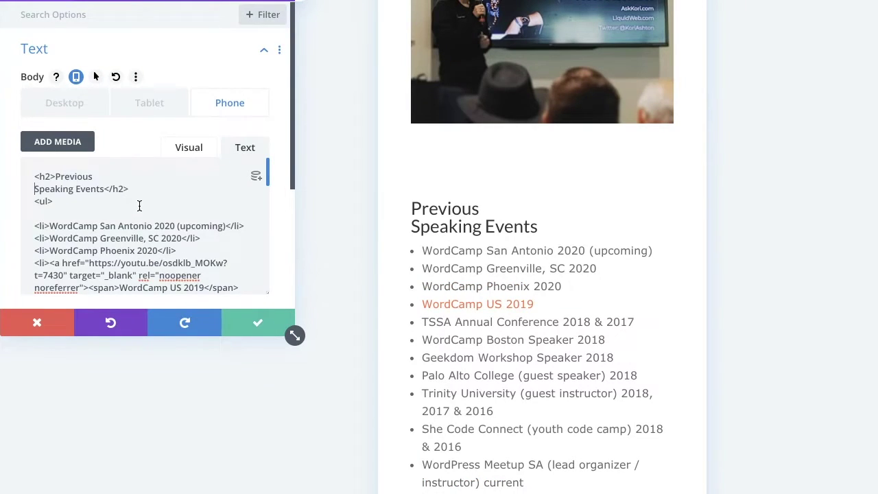
Set the Heading 2 text size of the speaking events text to 41px for phones
left_click(137, 49)
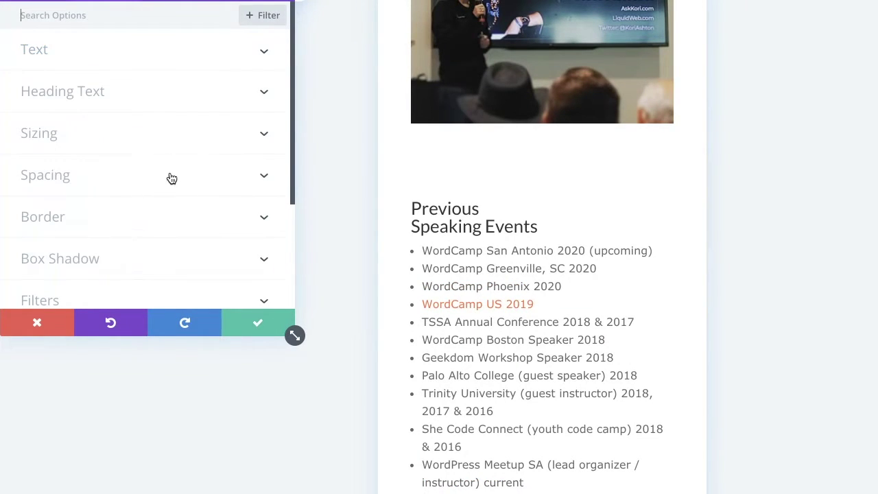
left_click(94, 107)
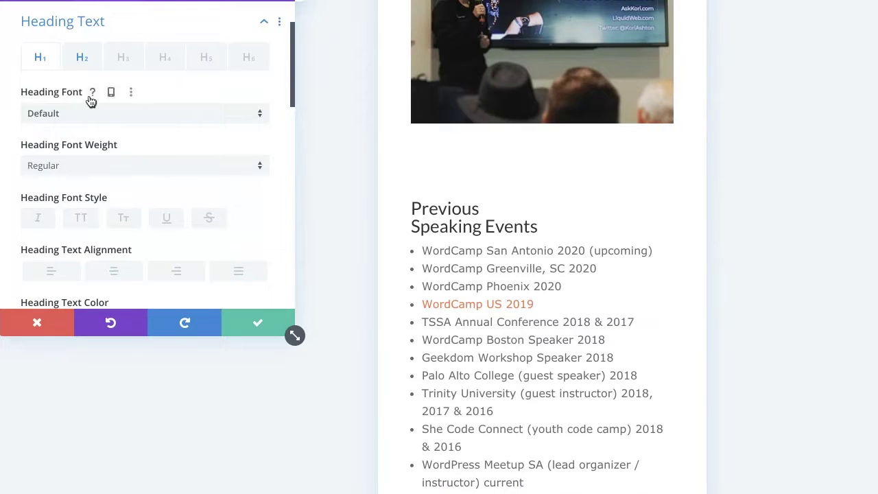
left_click(80, 60)
scroll(210, 251, "down", 3)
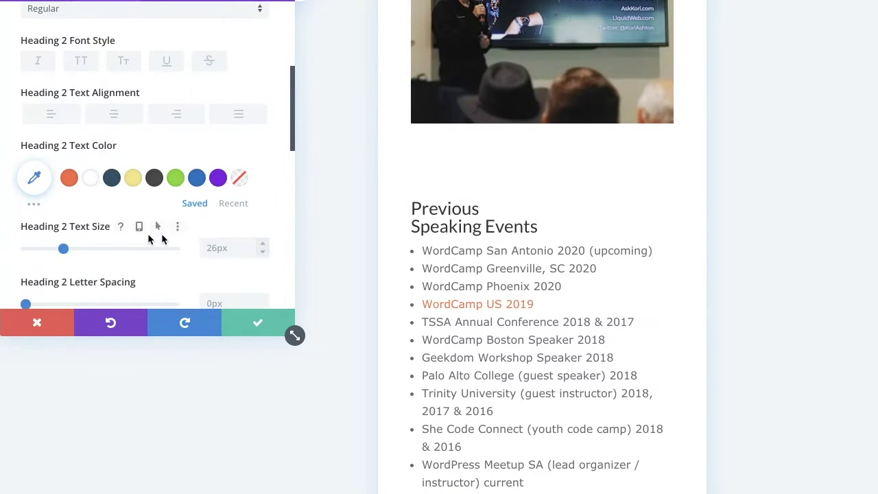
left_click(142, 228)
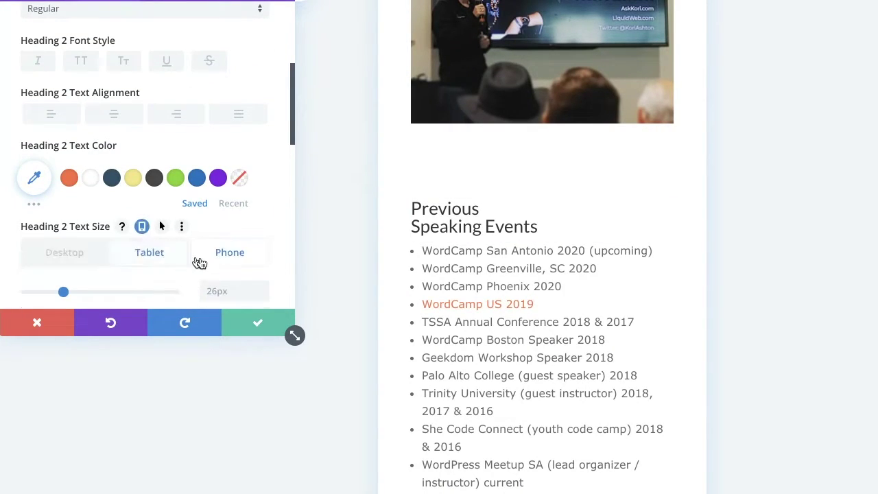
left_click(264, 290)
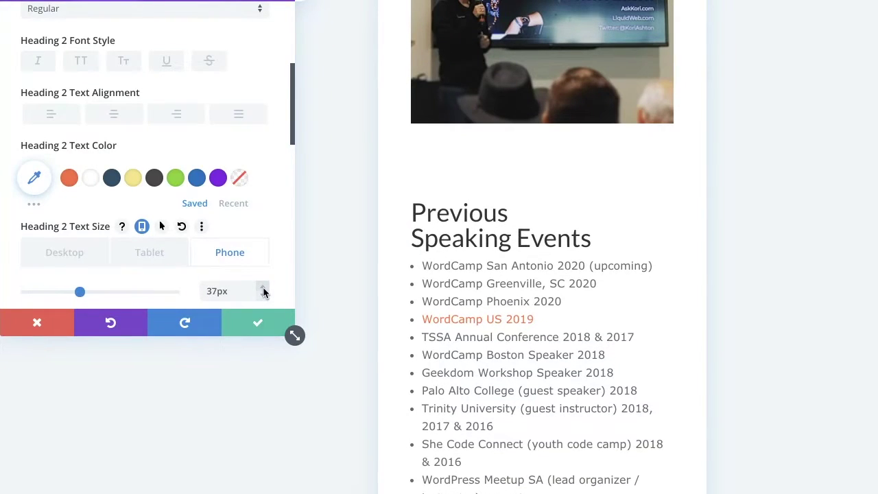
left_click(264, 289)
Set the phone line height of the Previous Speaking Events heading to 1.4em
scroll(202, 274, "down", 3)
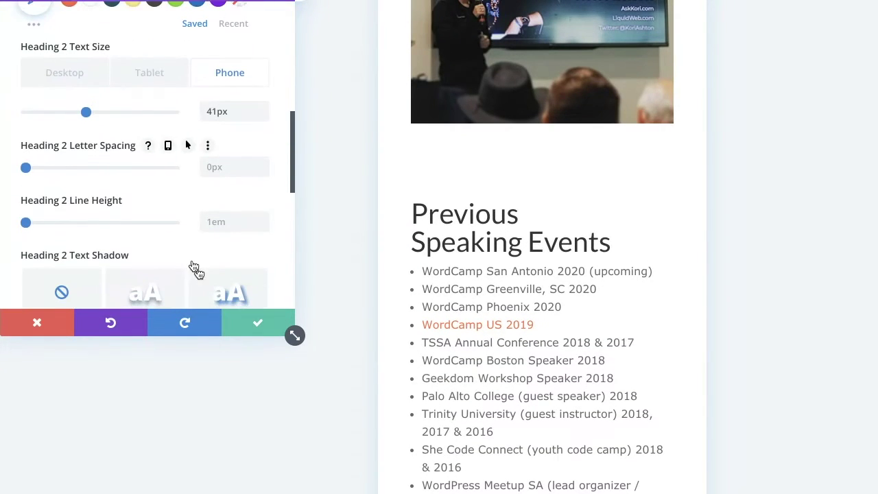
left_click(154, 201)
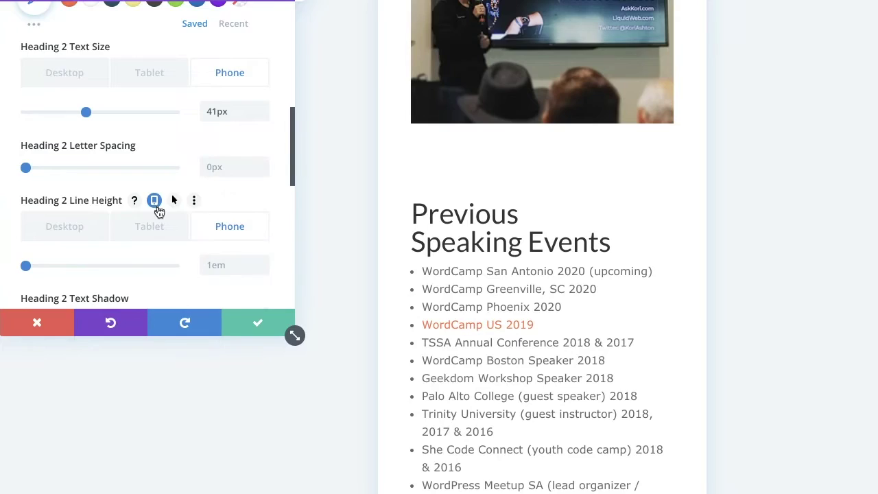
left_click(261, 265)
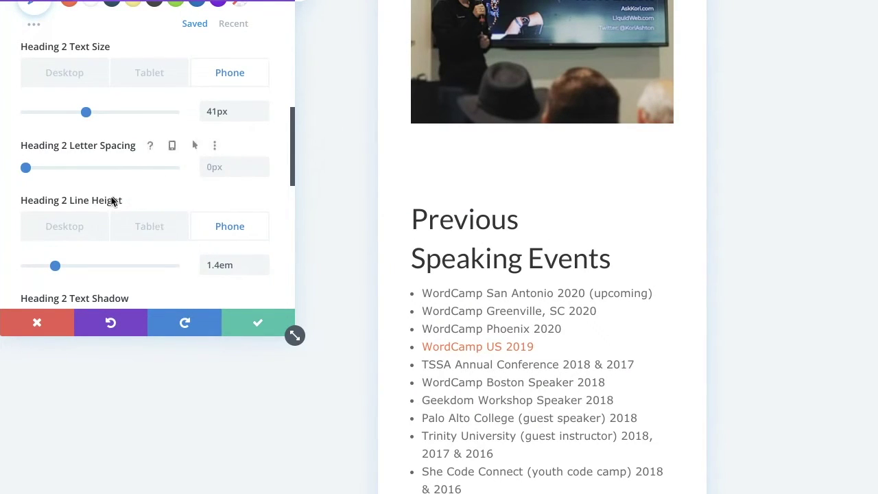
Center the Previous Speaking Events heading on phones, save the text settings, and check the page in desktop view
scroll(112, 200, "down", 4)
scroll(110, 202, "up", 2)
scroll(110, 201, "up", 5)
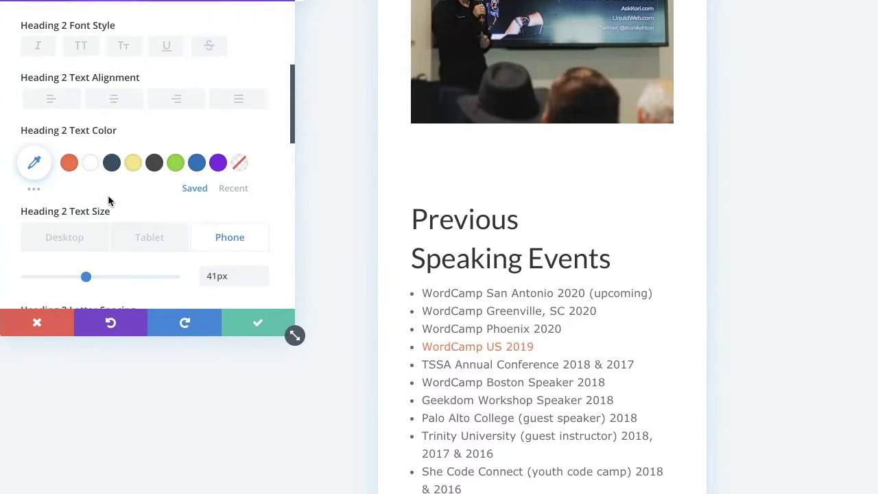
left_click(172, 172)
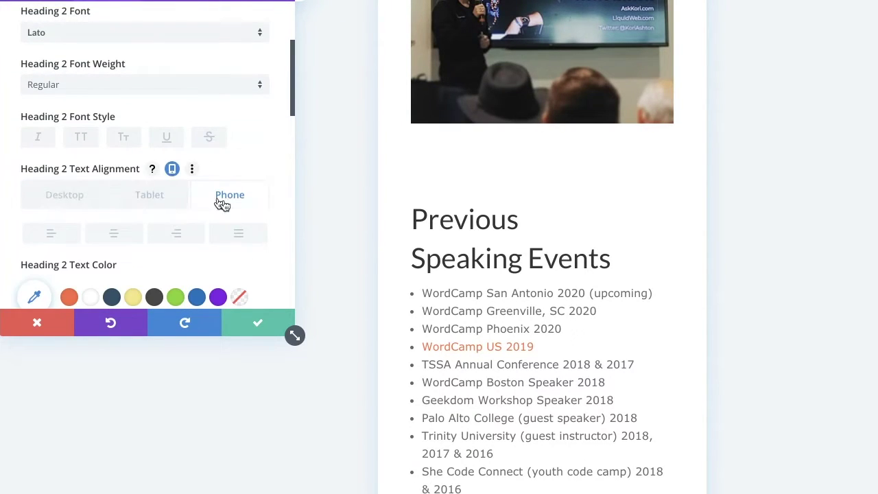
left_click(114, 236)
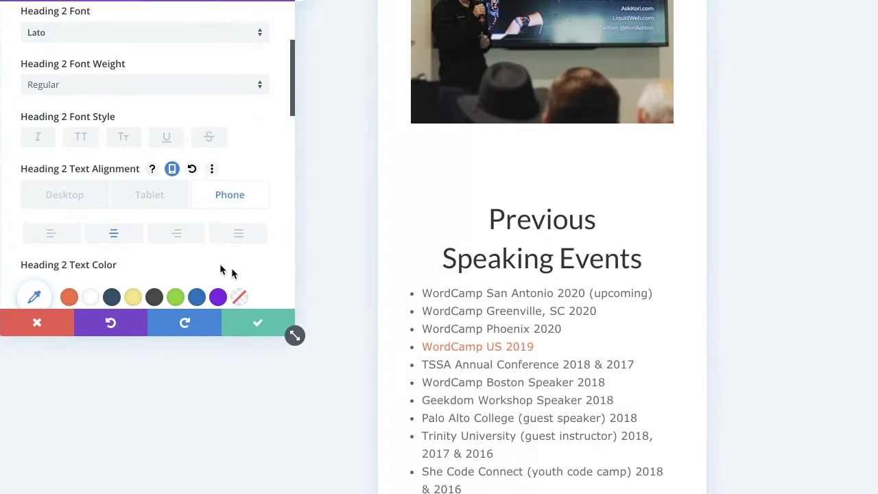
left_click(244, 334)
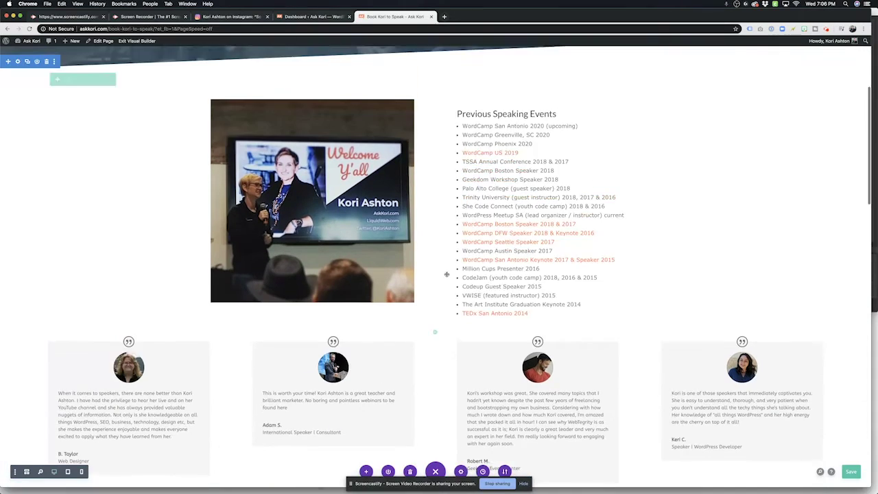
scroll(447, 275, "up", 3)
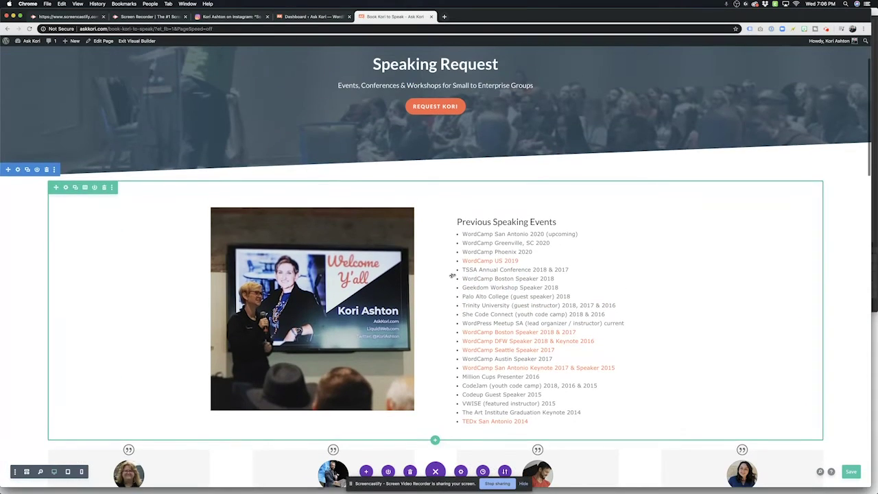